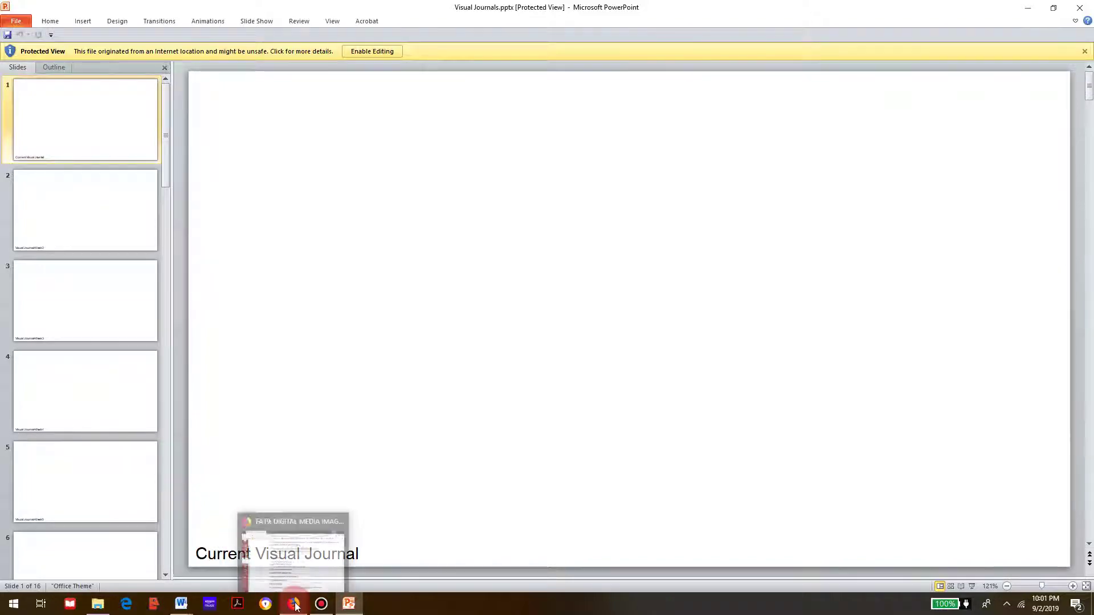
Maximize the Canvas syllabus in Firefox and scroll to the PowerPoint Skeletons links.
{"action": "left_click", "coordinate": [296, 605]}
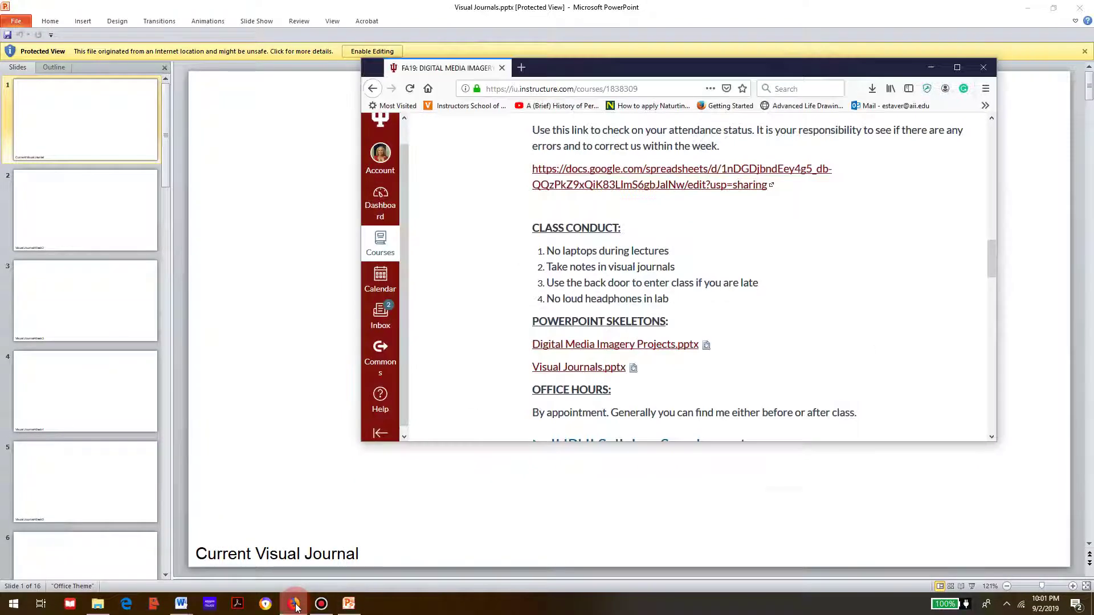
{"action": "left_click", "coordinate": [959, 68]}
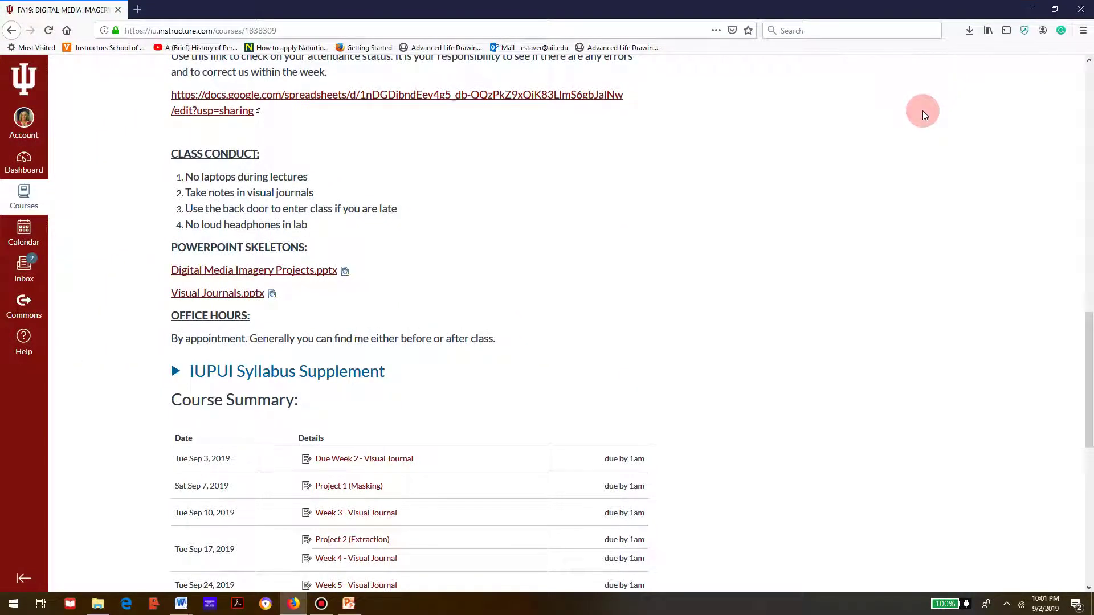
{"action": "scroll", "coordinate": [627, 245], "scroll_direction": "up", "scroll_amount": 15}
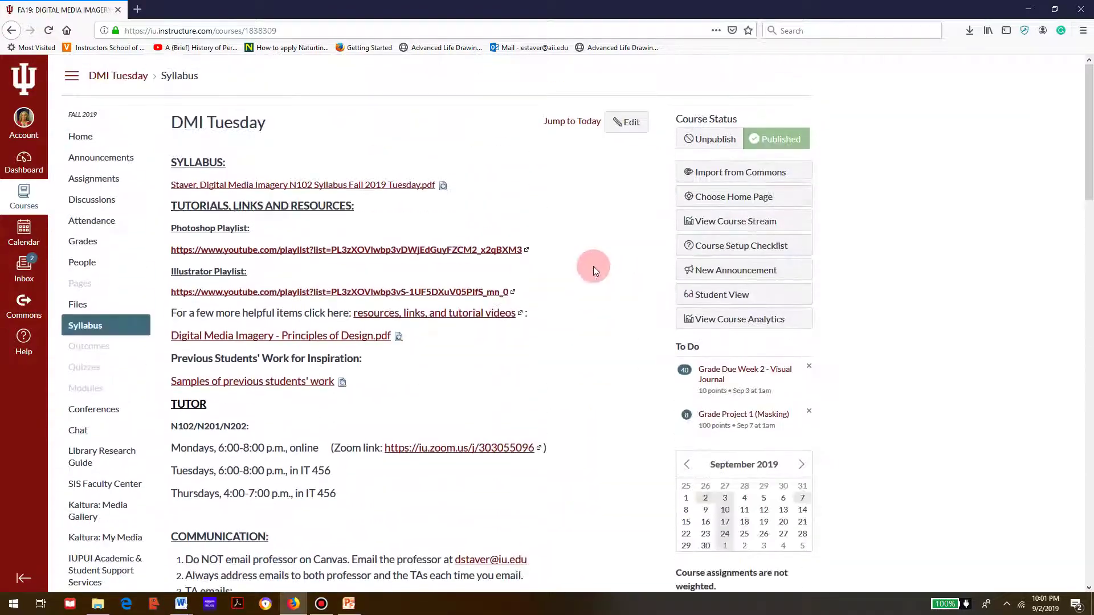
{"action": "scroll", "coordinate": [581, 272], "scroll_direction": "down", "scroll_amount": 10}
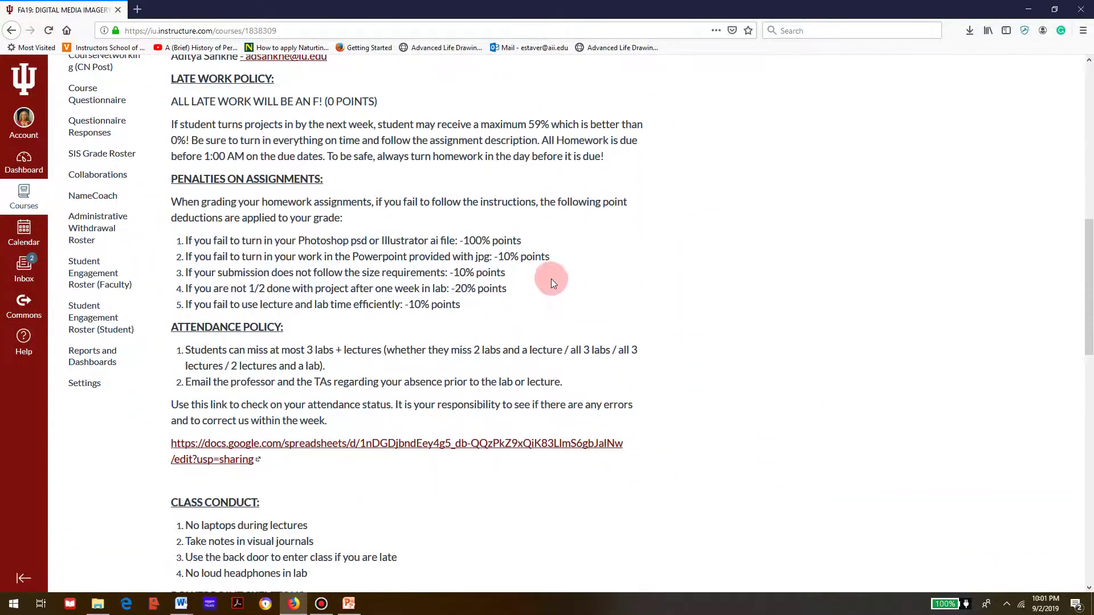
{"action": "scroll", "coordinate": [360, 384], "scroll_direction": "down", "scroll_amount": 2}
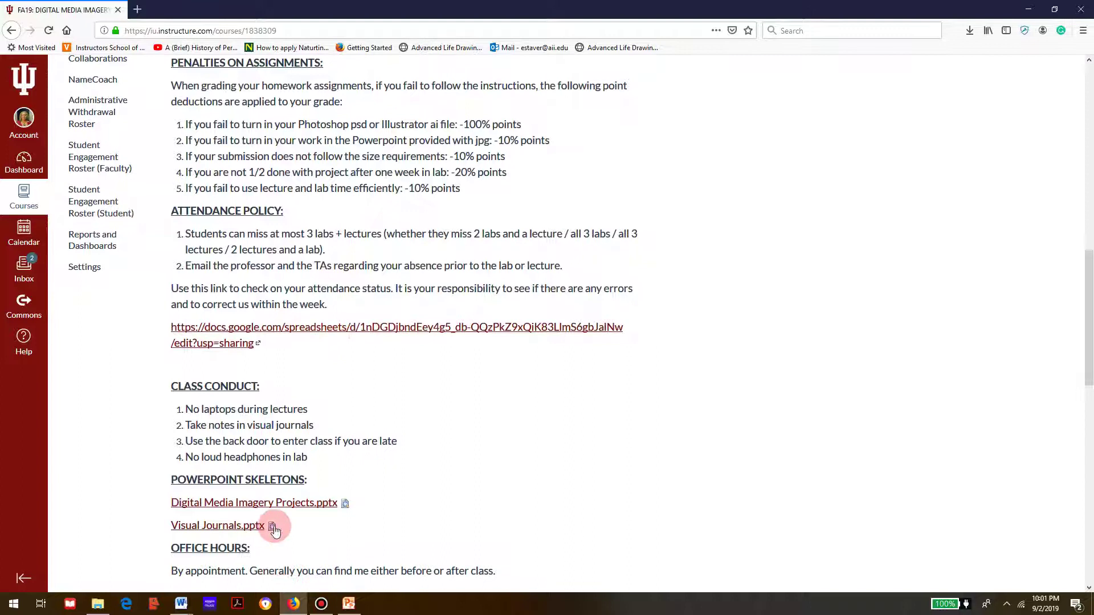
{"action": "scroll", "coordinate": [274, 530], "scroll_direction": "down", "scroll_amount": 2}
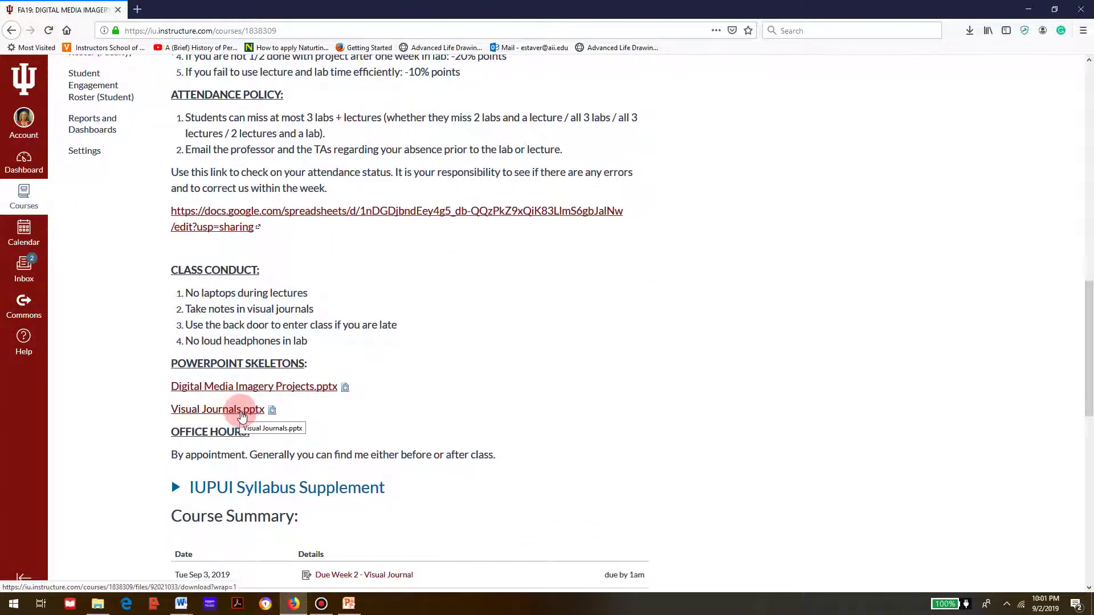
Save Visual Journals.pptx from the syllabus link and clear the windows off the desktop.
{"action": "left_click", "coordinate": [241, 416]}
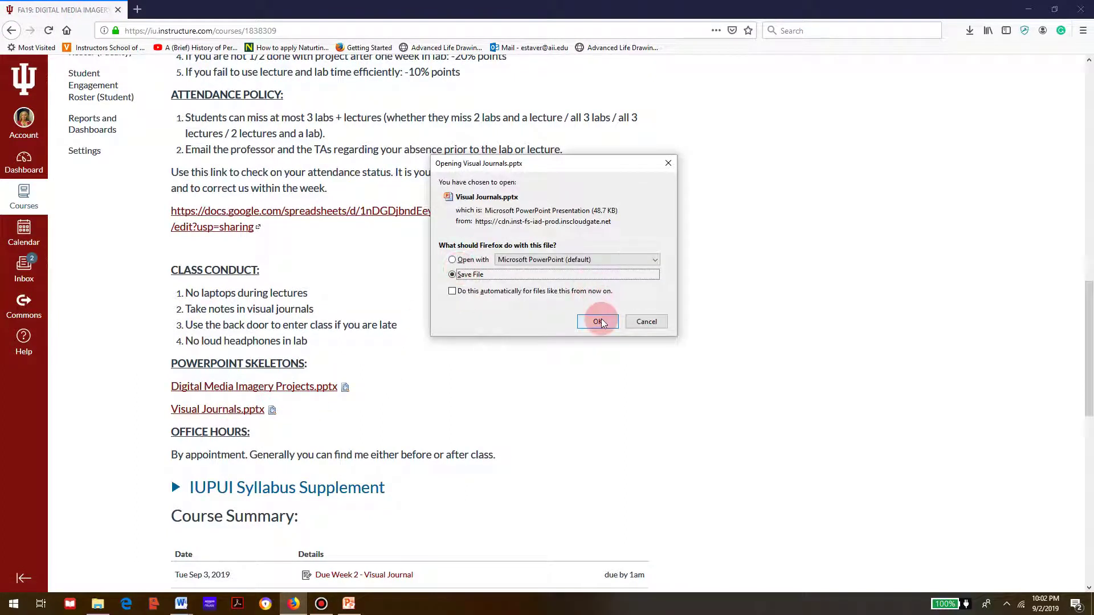
{"action": "left_click", "coordinate": [597, 321]}
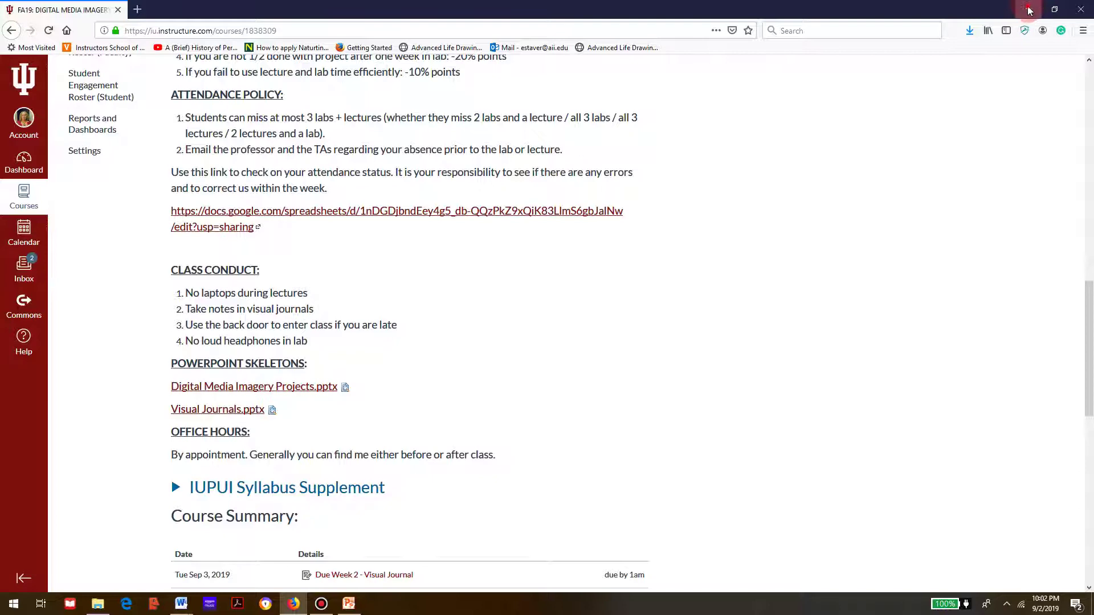
{"action": "left_click", "coordinate": [1029, 10]}
{"action": "left_click", "coordinate": [1026, 9]}
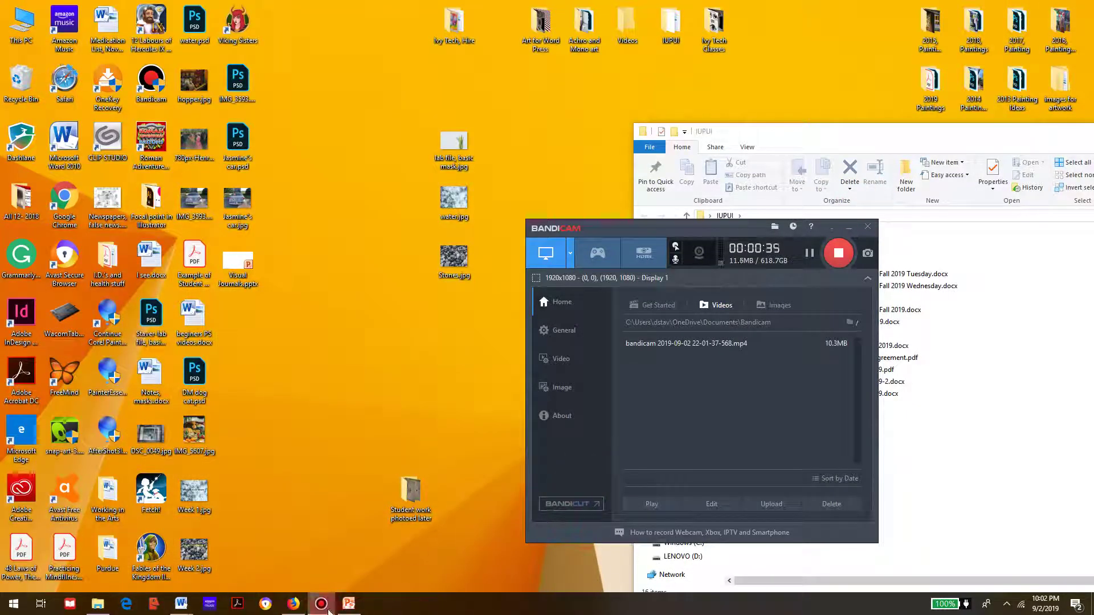
Drag the downloaded Visual Journals.pptx from Firefox's Downloads list onto the desktop, then minimize Firefox.
{"action": "left_click", "coordinate": [292, 605]}
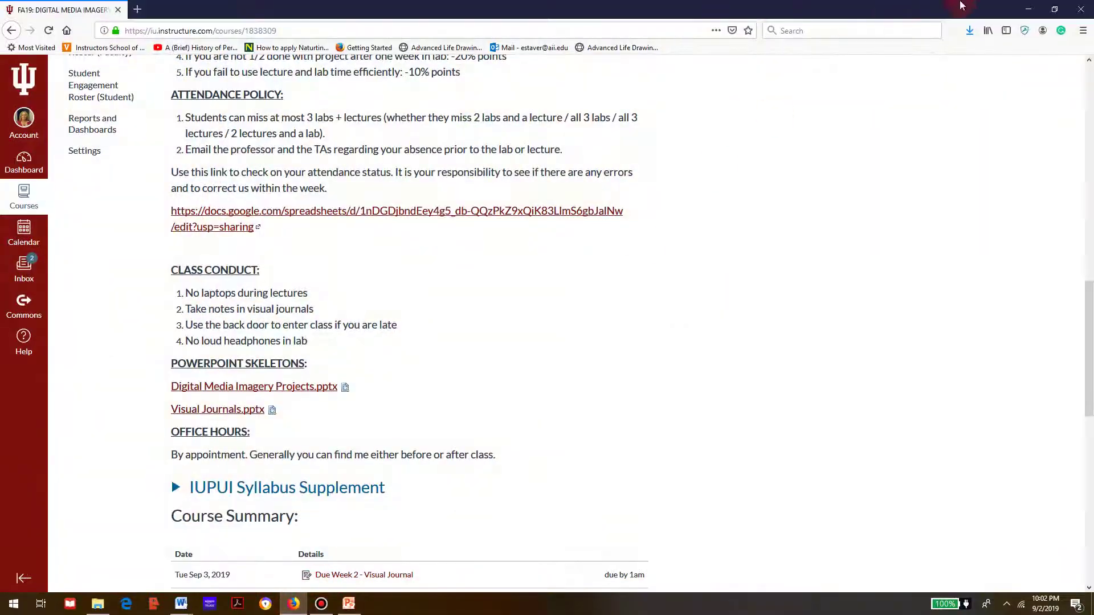
{"action": "left_click", "coordinate": [1055, 12]}
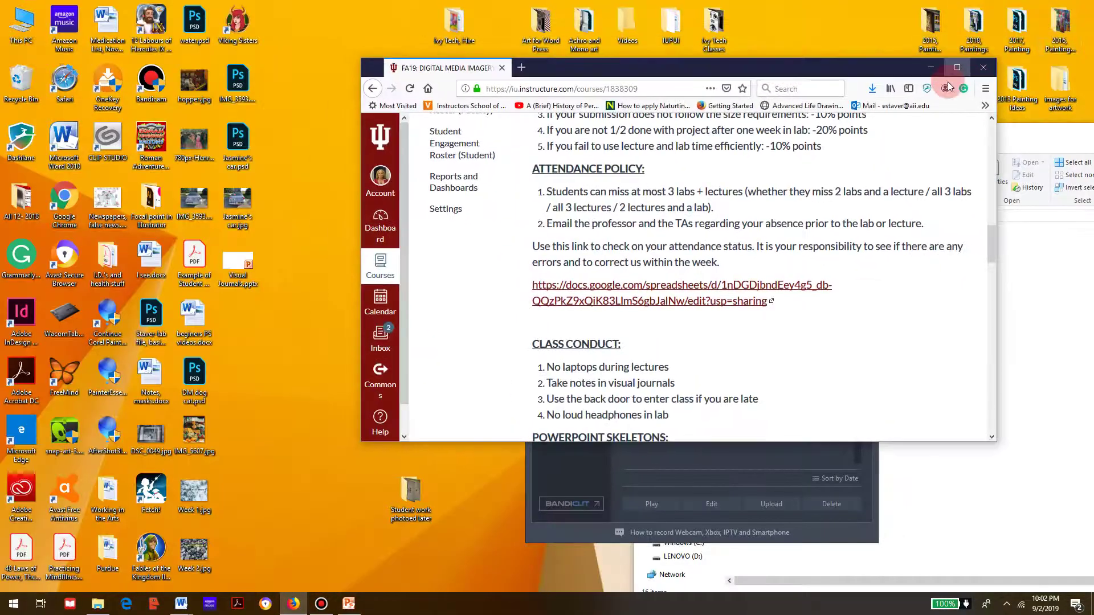
{"action": "left_click", "coordinate": [873, 90]}
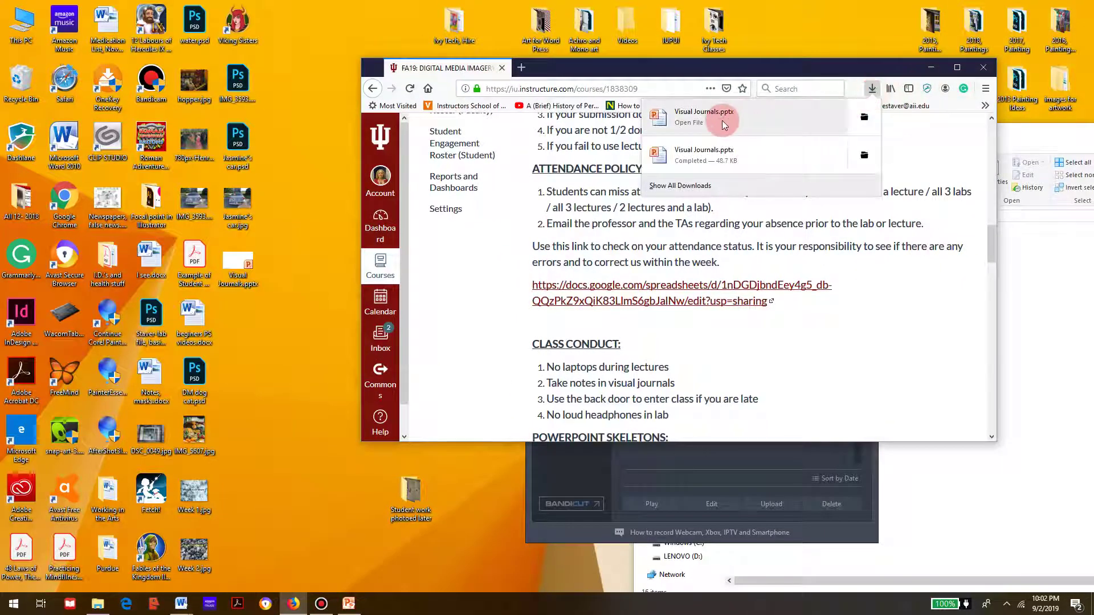
{"action": "left_click_drag", "start_coordinate": [421, 232], "coordinate": [330, 323]}
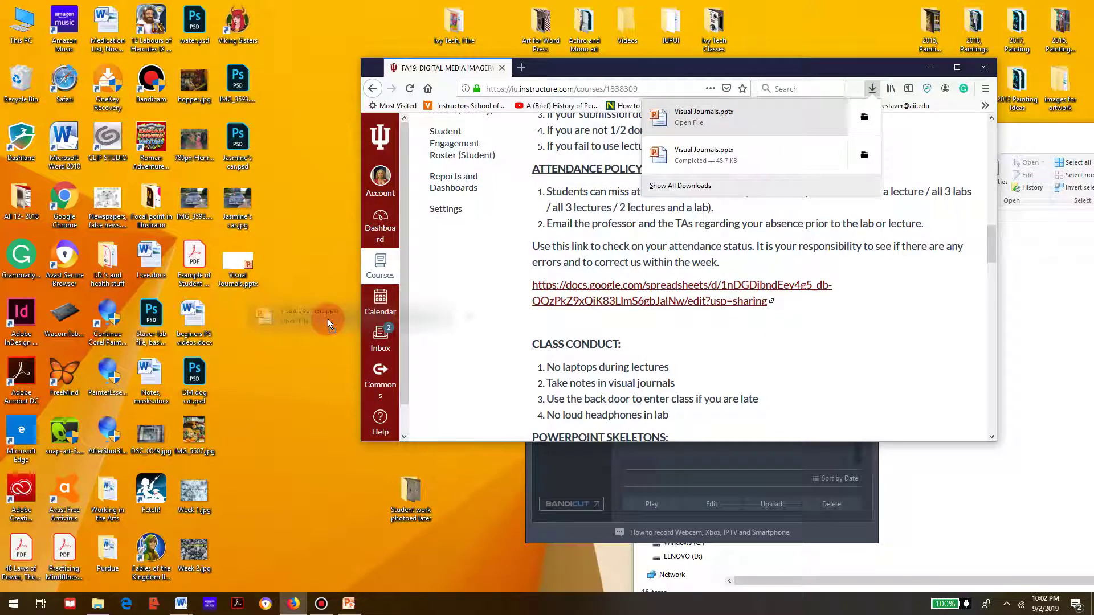
{"action": "left_click_drag", "start_coordinate": [330, 323], "coordinate": [805, 107]}
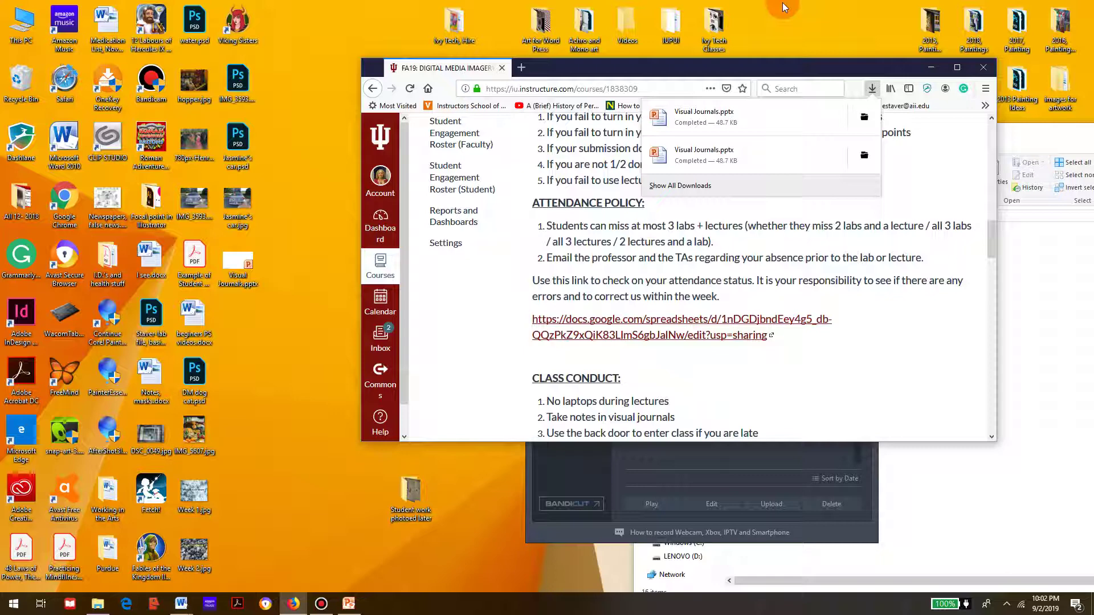
{"action": "left_click", "coordinate": [791, 505]}
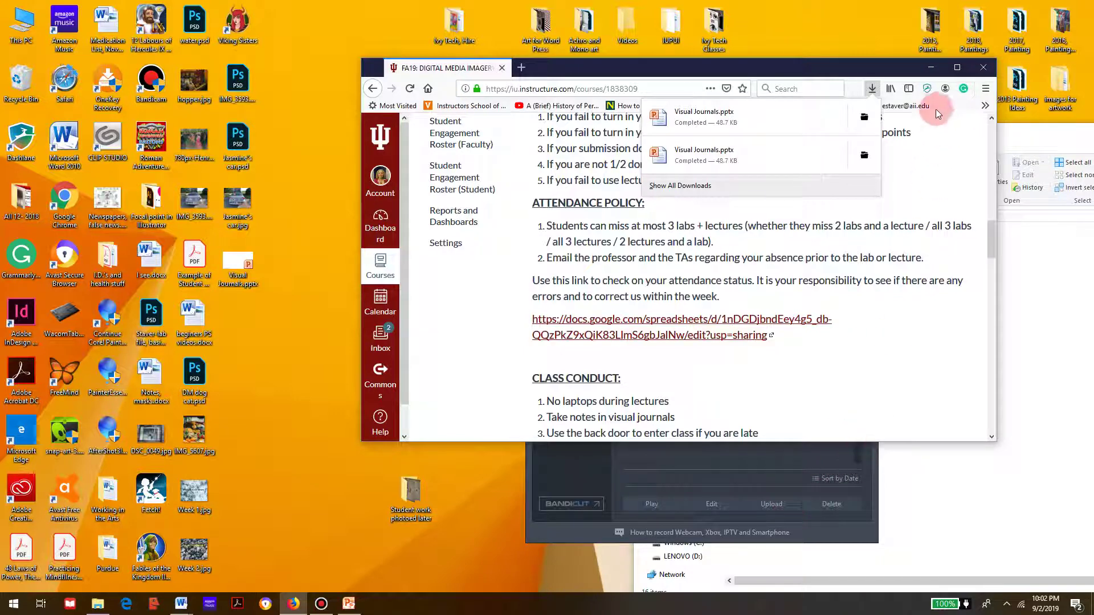
{"action": "left_click", "coordinate": [932, 68]}
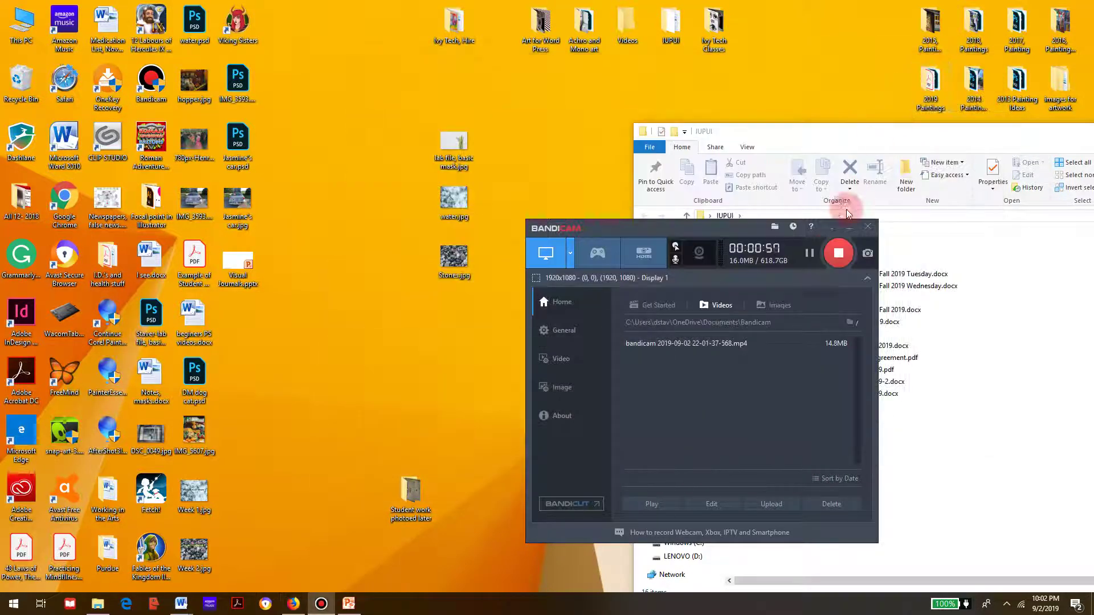
Bring Visual Journals.pptx forward in PowerPoint and enable editing from Protected View.
{"action": "left_click", "coordinate": [348, 603]}
{"action": "left_click", "coordinate": [405, 364]}
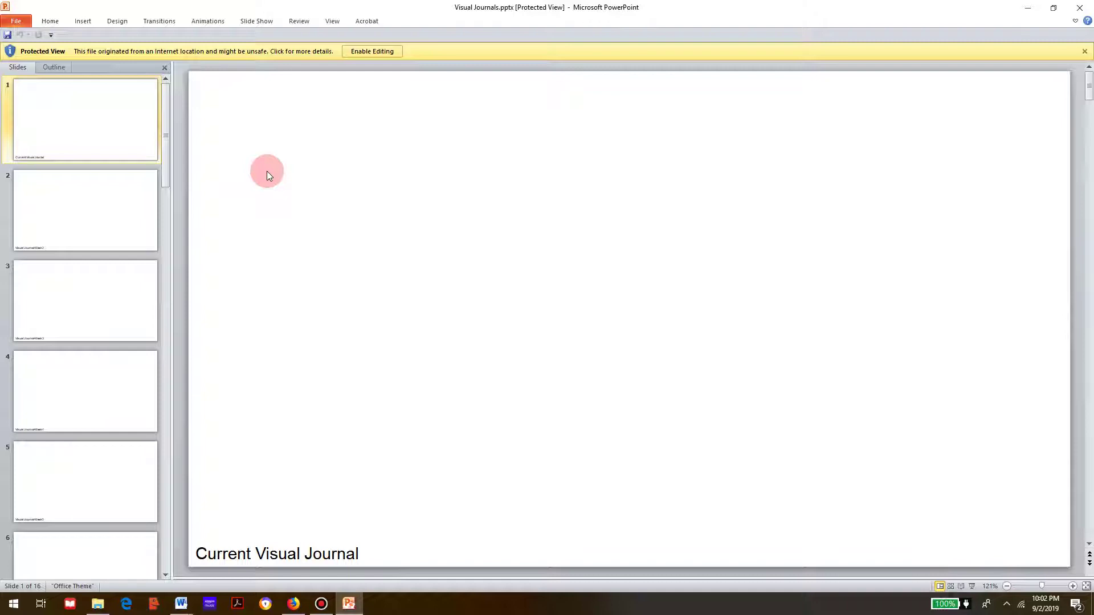
{"action": "left_click", "coordinate": [344, 5]}
{"action": "left_click", "coordinate": [373, 53]}
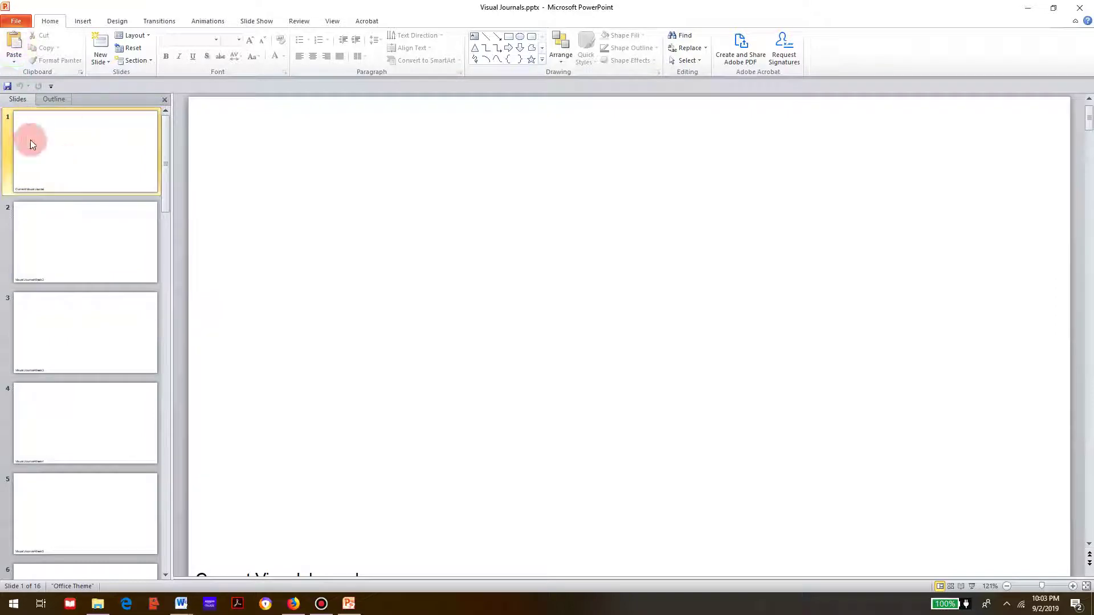
{"action": "left_click", "coordinate": [80, 21]}
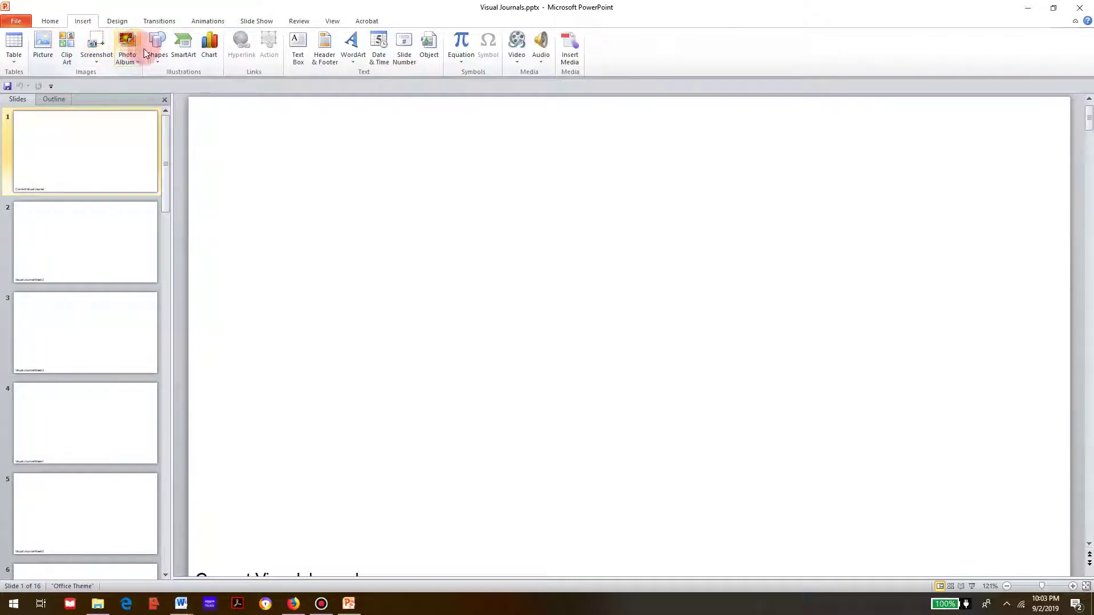
Open the Insert Picture dialog on the Desktop folder and select Week 1.jpg.
{"action": "left_click", "coordinate": [43, 44]}
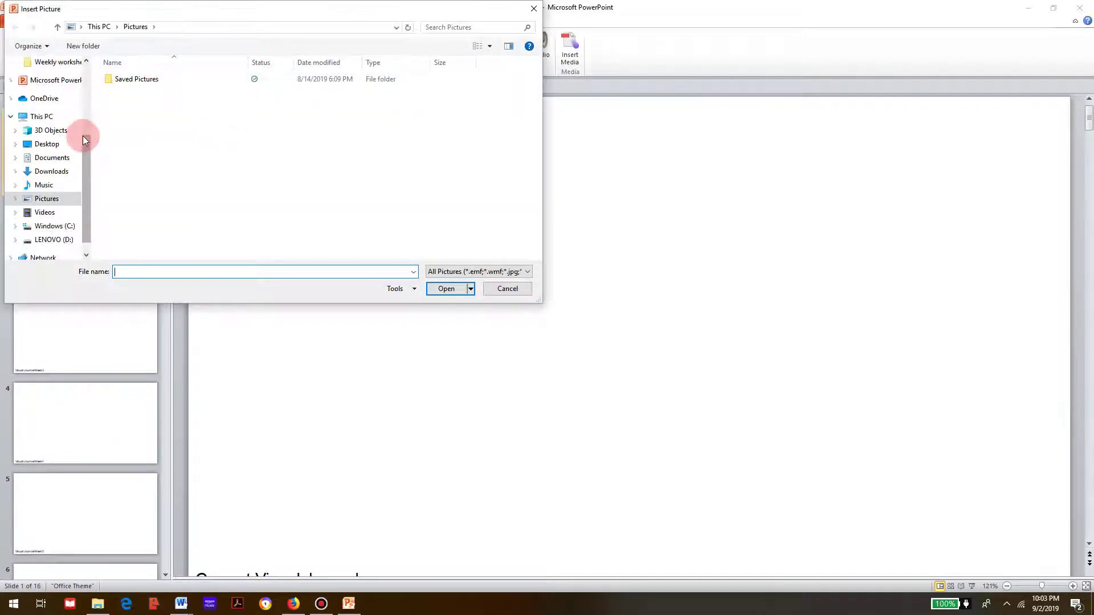
{"action": "left_click_drag", "start_coordinate": [83, 135], "coordinate": [80, 43]}
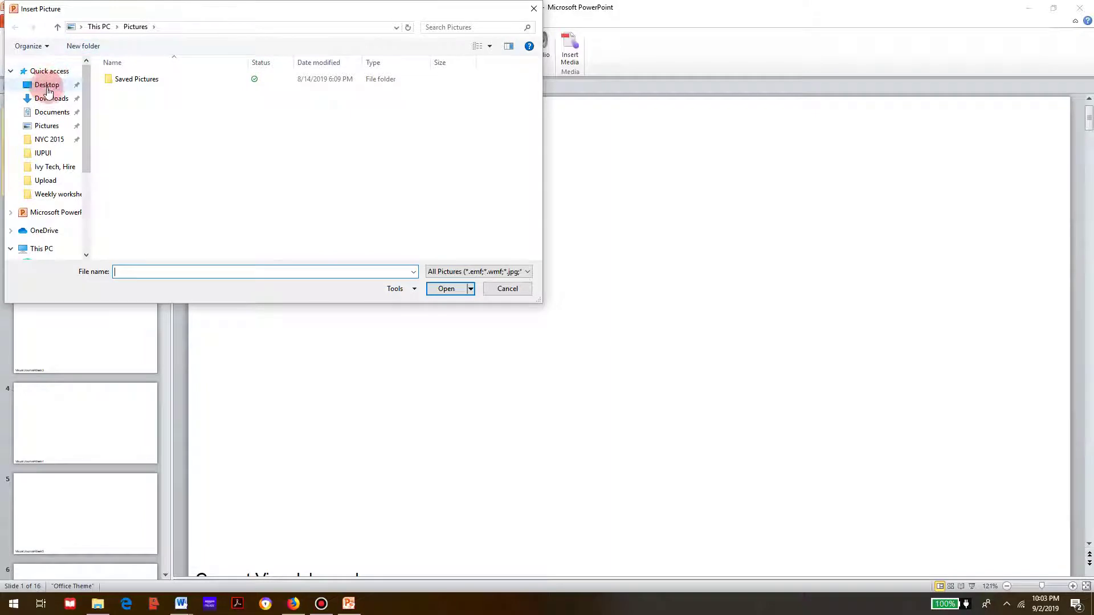
{"action": "left_click", "coordinate": [48, 90]}
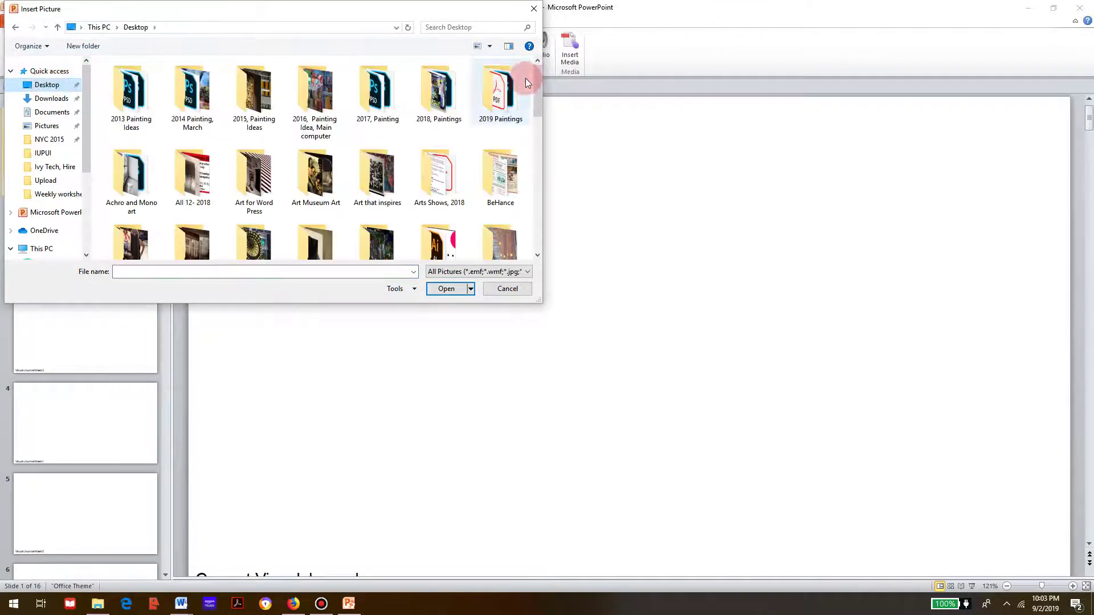
{"action": "left_click_drag", "start_coordinate": [542, 122], "coordinate": [552, 234]}
{"action": "left_click", "coordinate": [145, 227]}
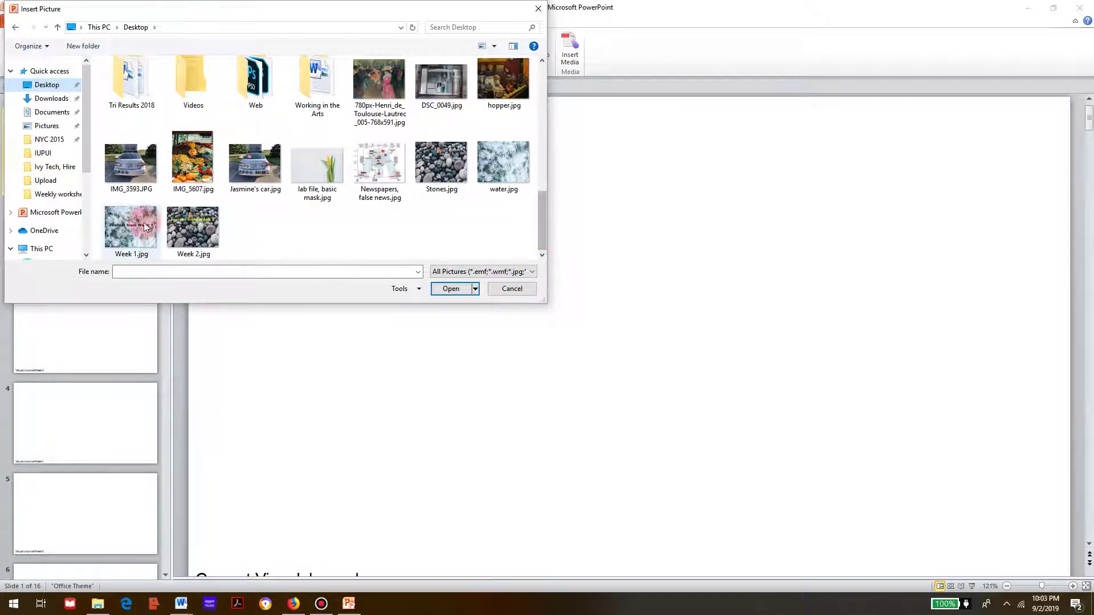
{"action": "left_click", "coordinate": [144, 227]}
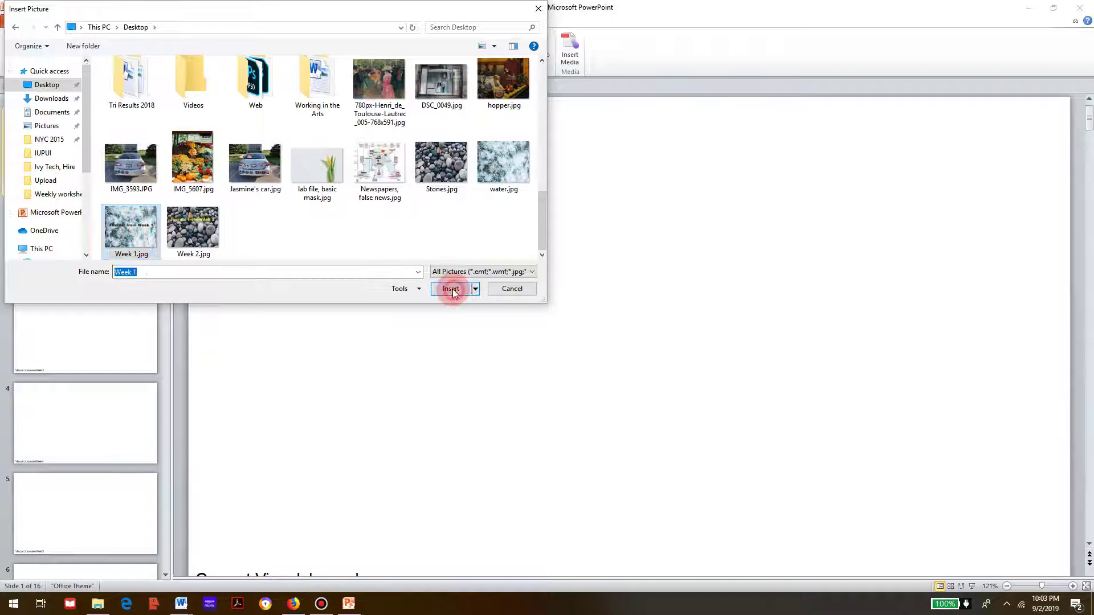
Insert Week 1.jpg on slide 1 and shift it so the Current Visual Journal caption shows.
{"action": "left_click", "coordinate": [450, 289]}
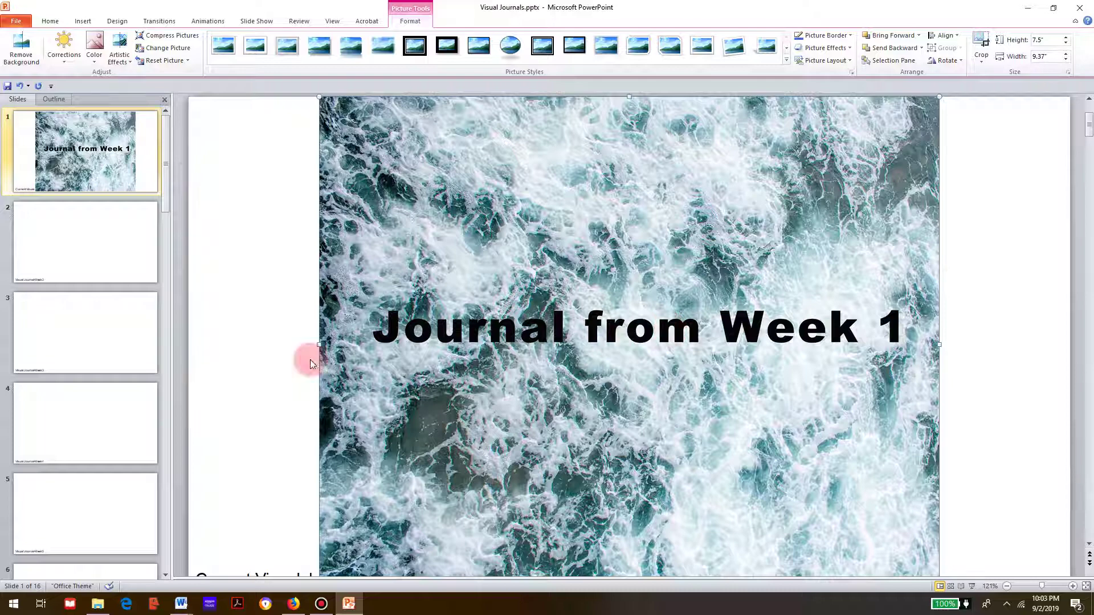
{"action": "scroll", "coordinate": [276, 480], "scroll_direction": "down", "scroll_amount": 1}
{"action": "scroll", "coordinate": [275, 480], "scroll_direction": "down", "scroll_amount": 1}
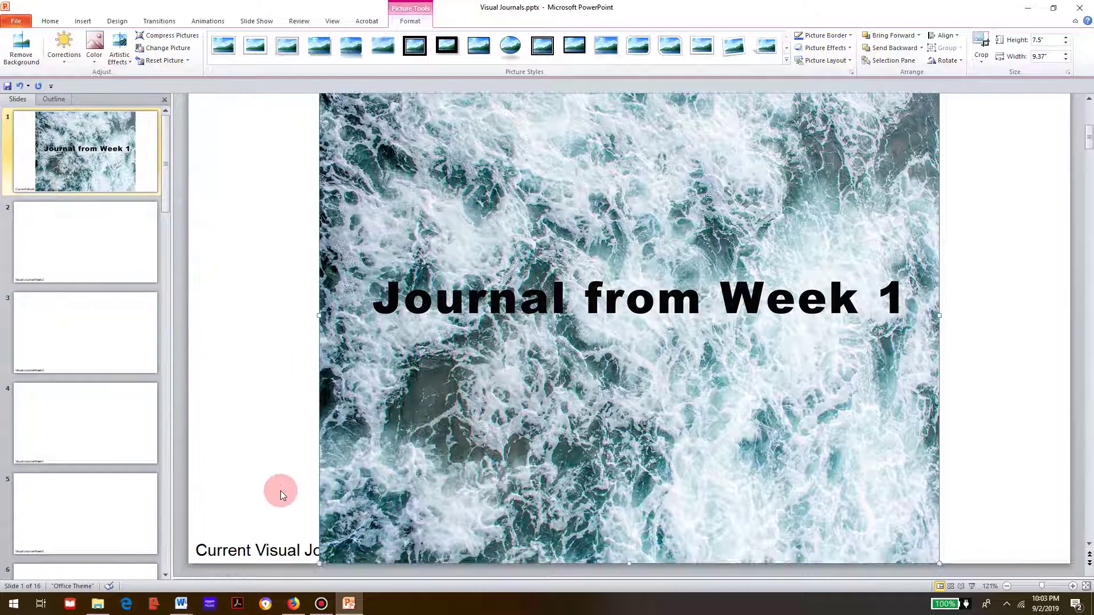
{"action": "left_click_drag", "start_coordinate": [519, 495], "coordinate": [507, 441]}
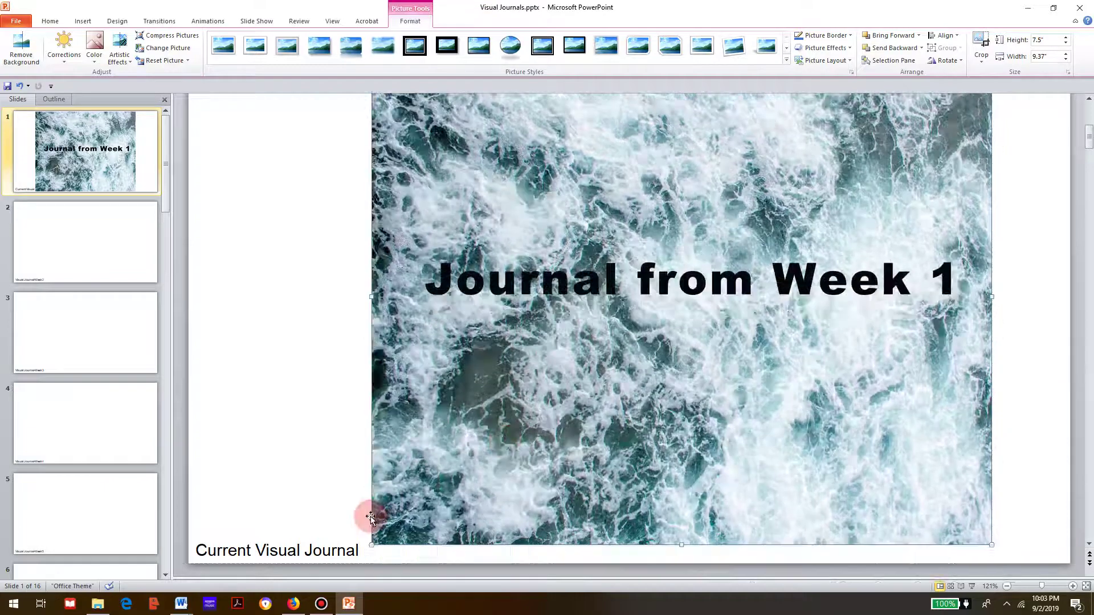
{"action": "left_click_drag", "start_coordinate": [447, 468], "coordinate": [447, 475]}
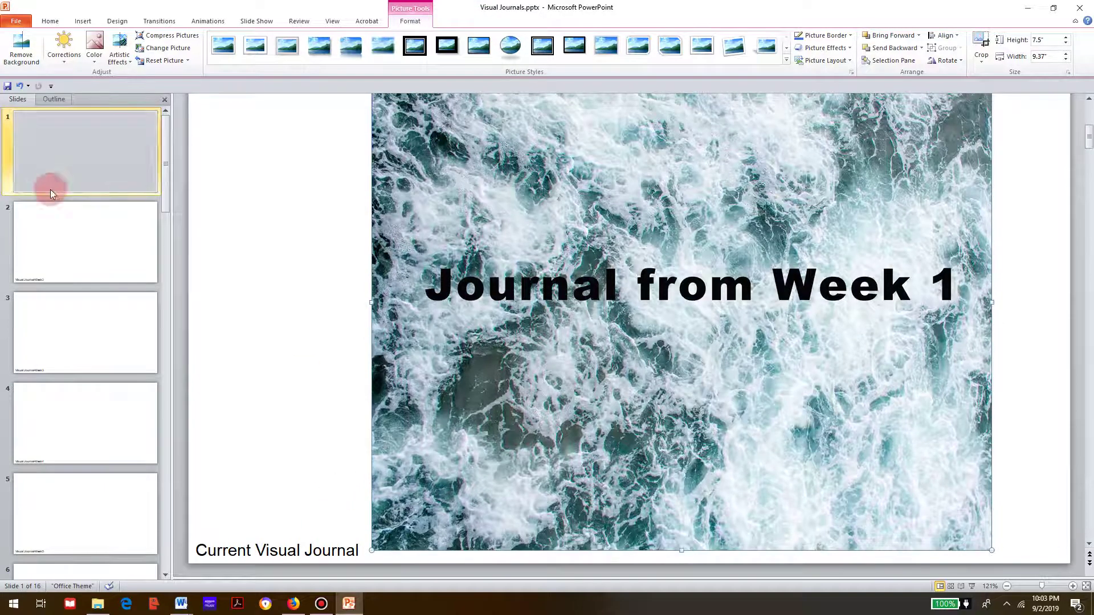
{"action": "left_click", "coordinate": [62, 228]}
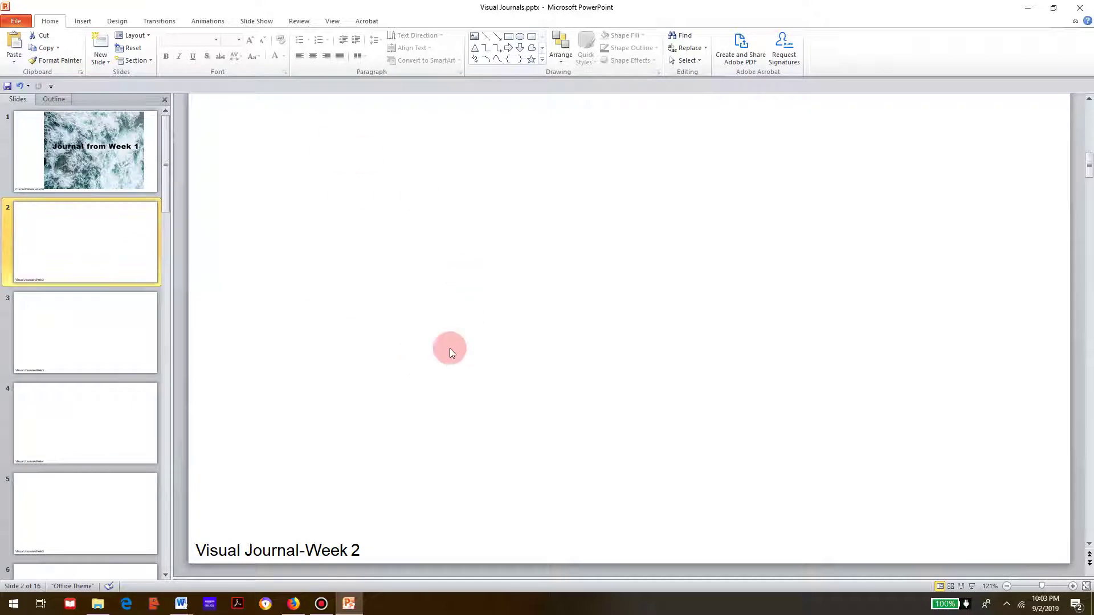
Insert the Week 1.jpg ocean photo on slide 2 and move it to the slide's right side.
{"action": "left_click", "coordinate": [449, 352]}
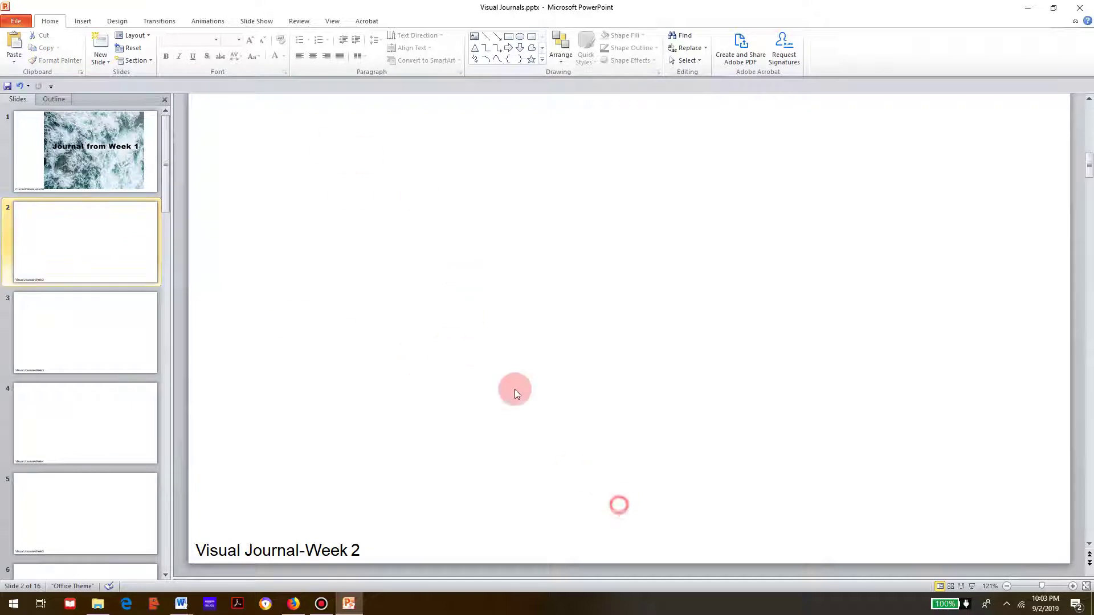
{"action": "left_click", "coordinate": [76, 21]}
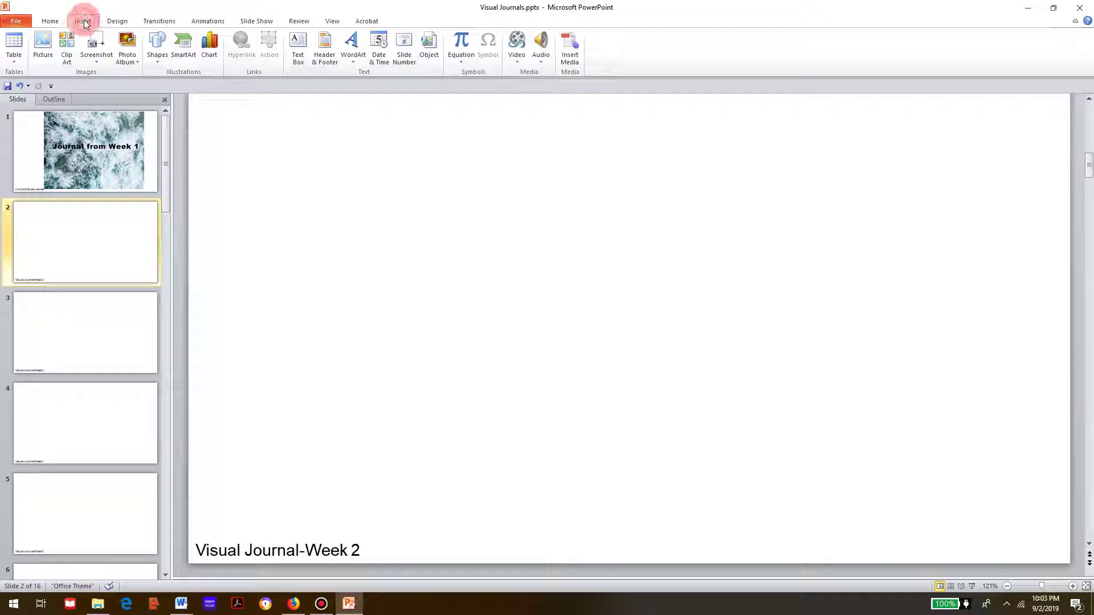
{"action": "left_click", "coordinate": [45, 41]}
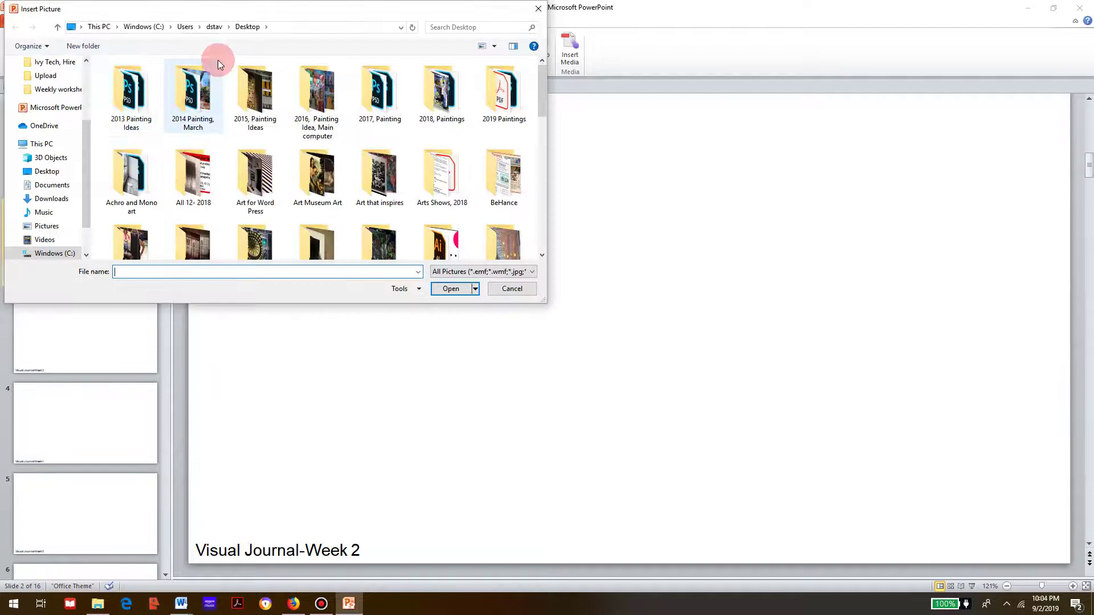
{"action": "scroll", "coordinate": [218, 60], "scroll_direction": "down", "scroll_amount": 3}
{"action": "scroll", "coordinate": [317, 144], "scroll_direction": "down", "scroll_amount": 5}
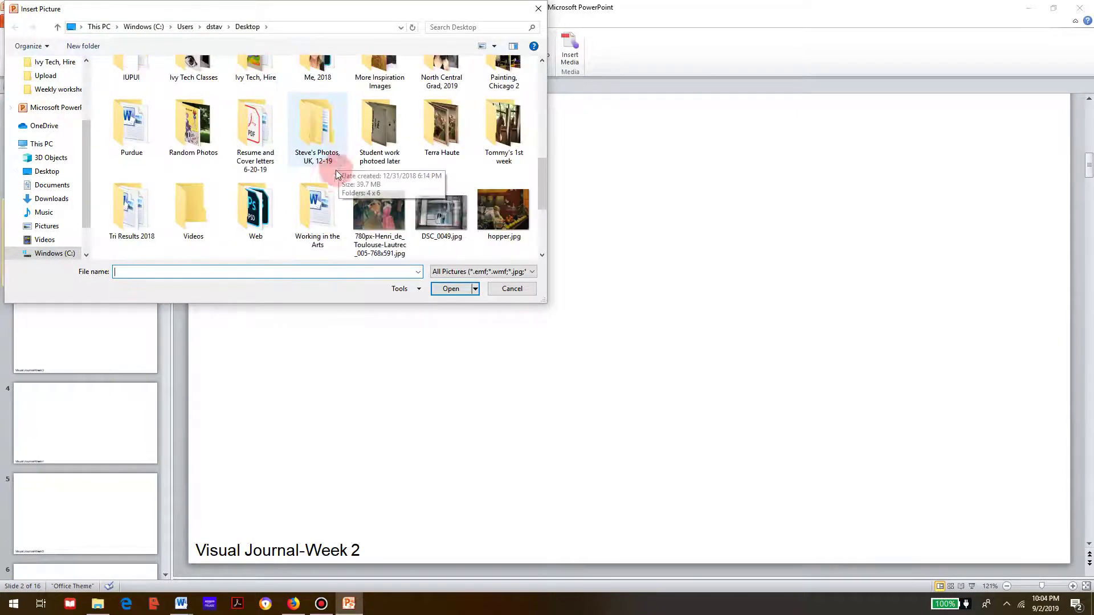
{"action": "scroll", "coordinate": [336, 170], "scroll_direction": "down", "scroll_amount": 3}
{"action": "left_click", "coordinate": [140, 225]}
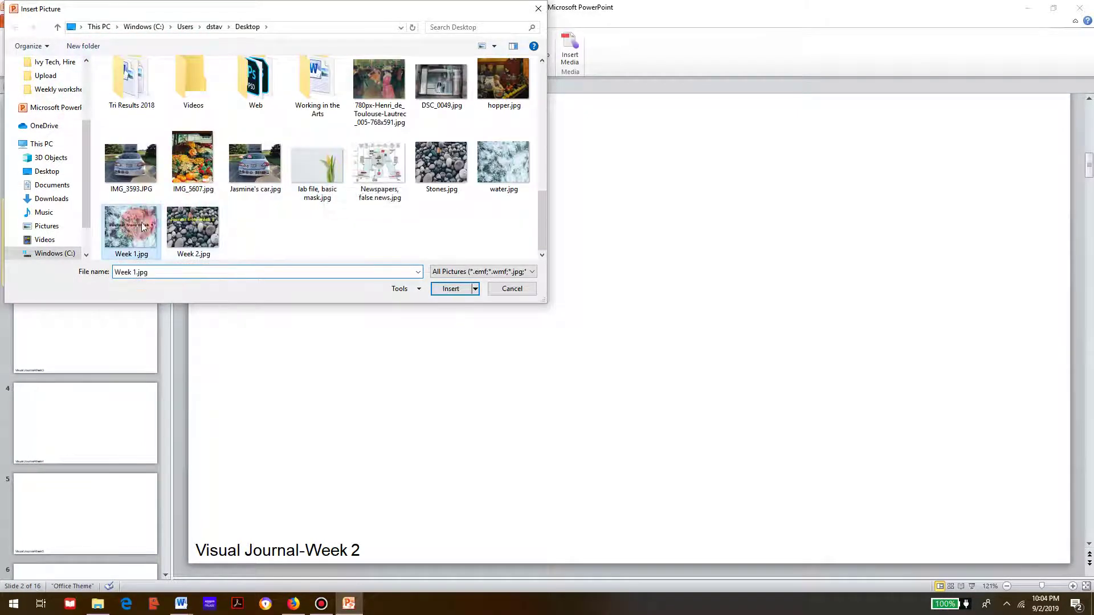
{"action": "left_click", "coordinate": [451, 288]}
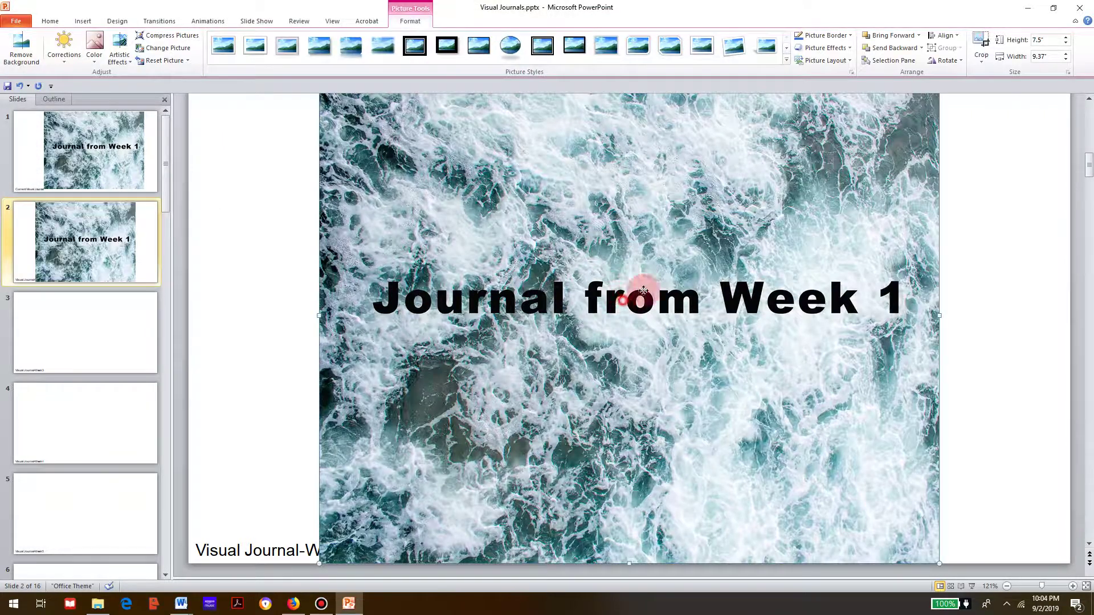
{"action": "left_click_drag", "start_coordinate": [643, 291], "coordinate": [675, 300]}
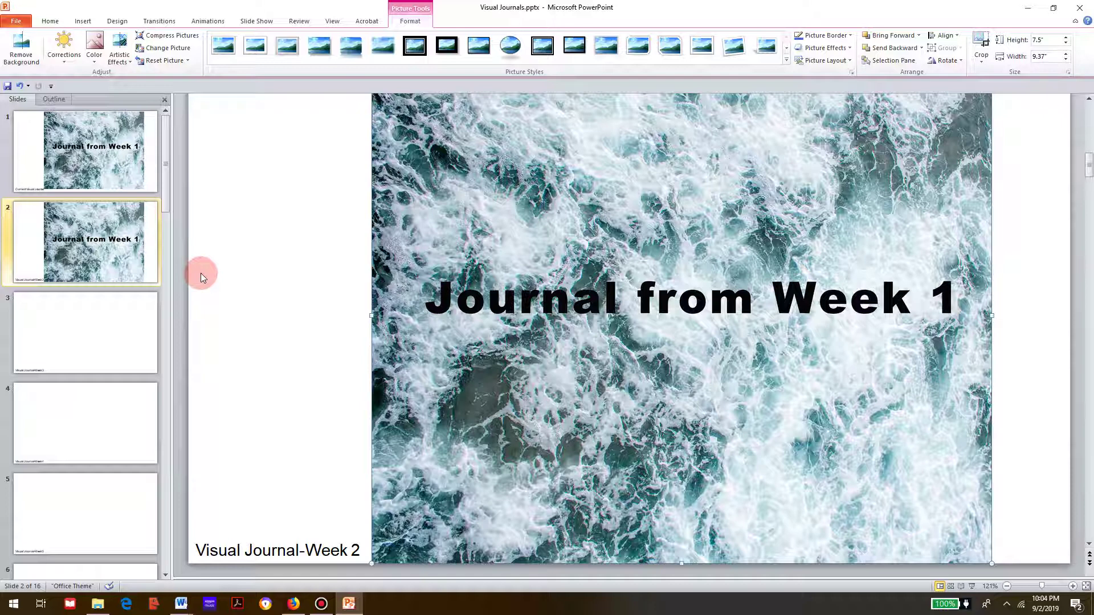
Delete the old Week 1 ocean picture from slide 1.
{"action": "left_click", "coordinate": [31, 132]}
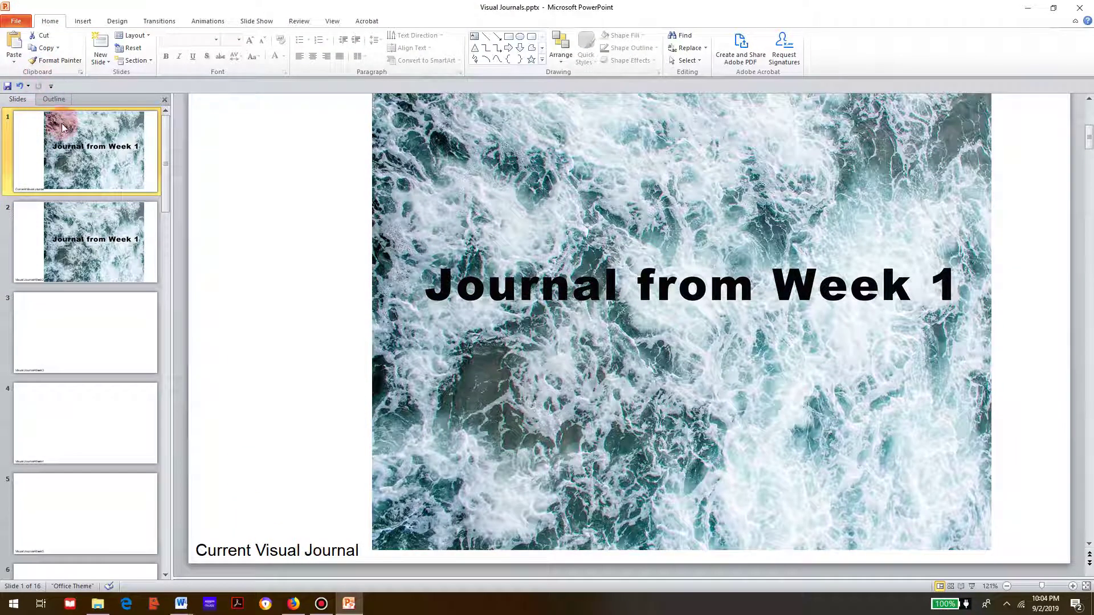
{"action": "left_click", "coordinate": [589, 328]}
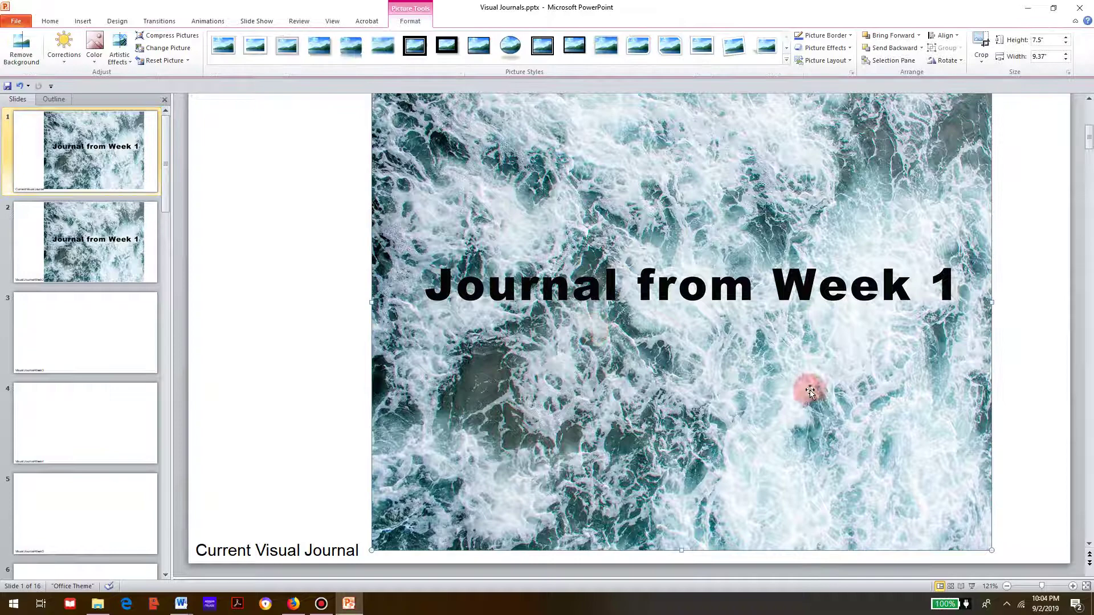
{"action": "key", "text": "Delete"}
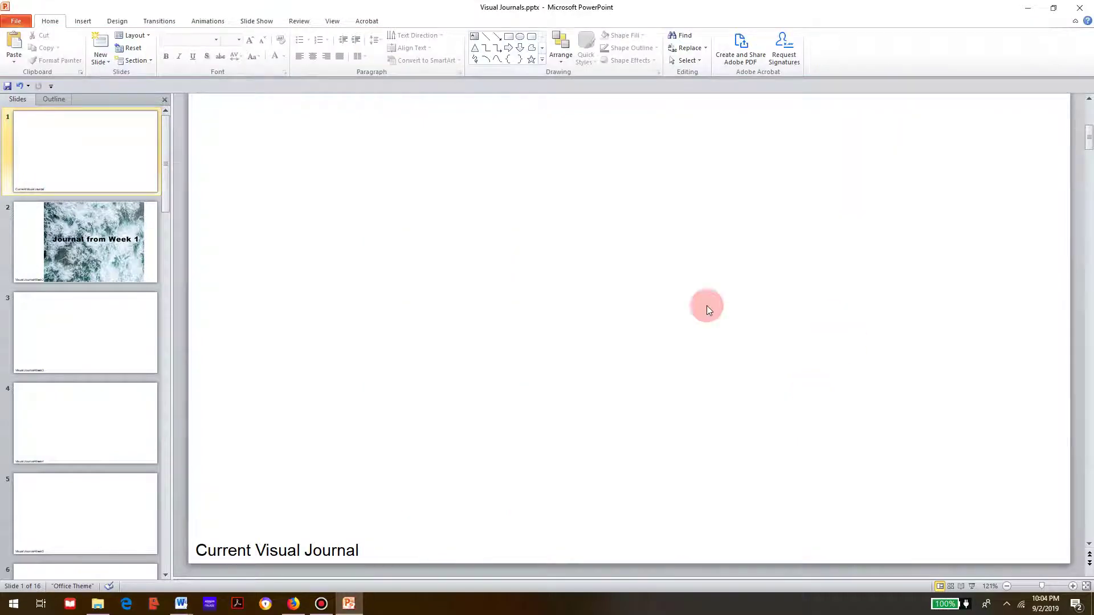
Insert Week 2.jpg on slide 1 and move it right and up, clear of the caption.
{"action": "left_click", "coordinate": [85, 20]}
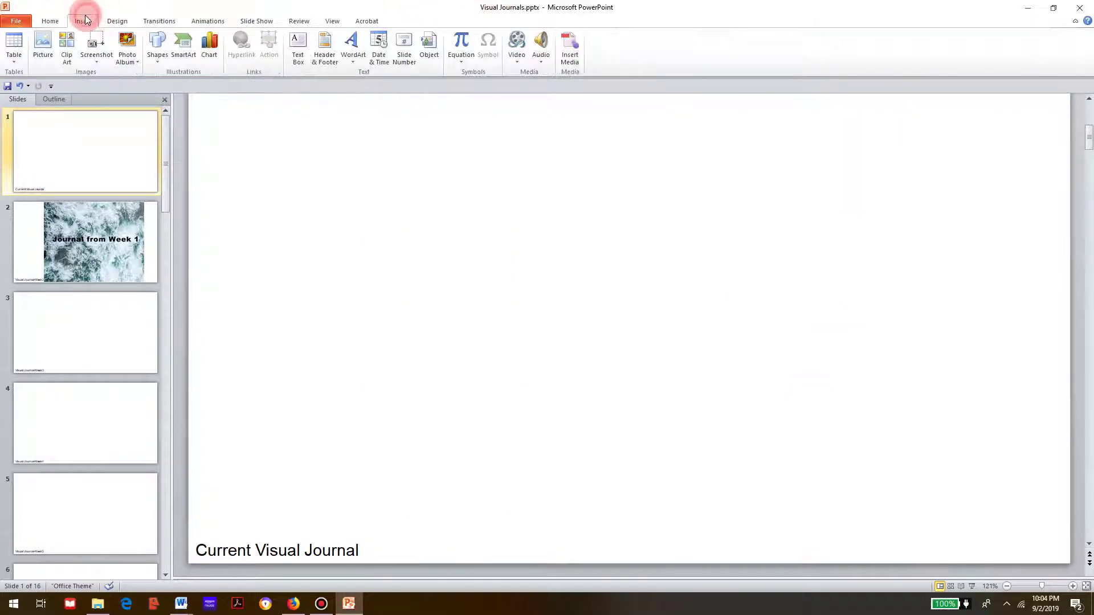
{"action": "left_click", "coordinate": [41, 39]}
{"action": "left_click", "coordinate": [41, 43]}
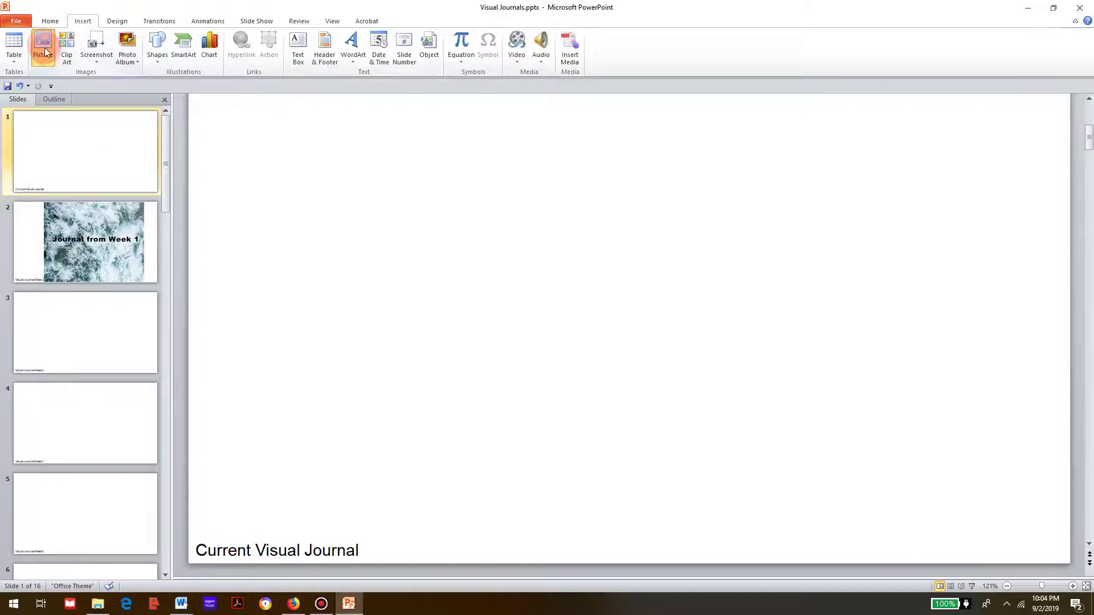
{"action": "scroll", "coordinate": [330, 244], "scroll_direction": "down", "scroll_amount": 10}
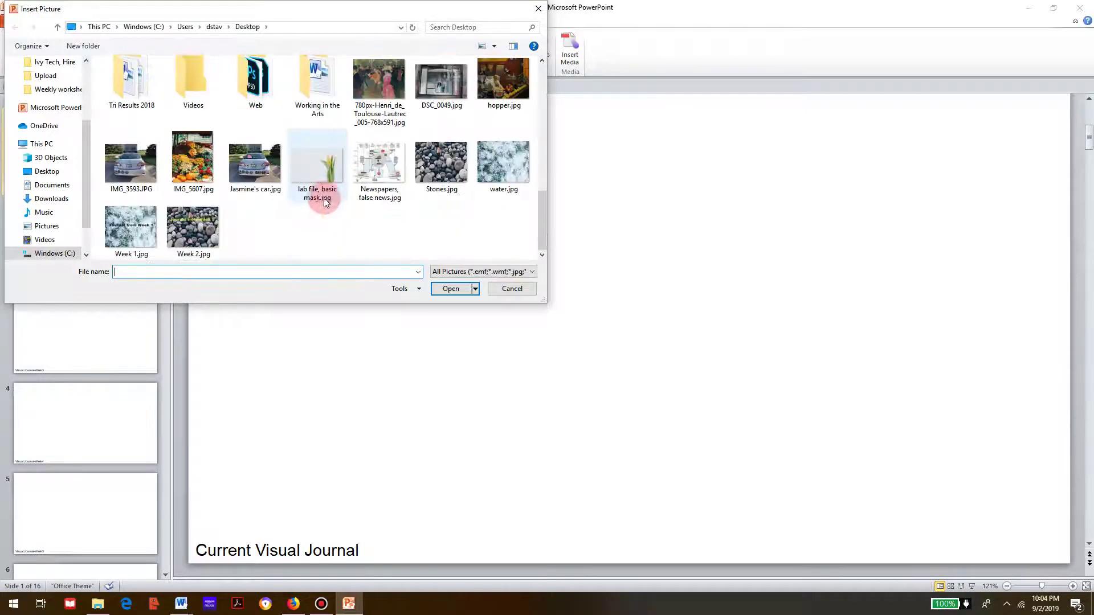
{"action": "left_click", "coordinate": [192, 228]}
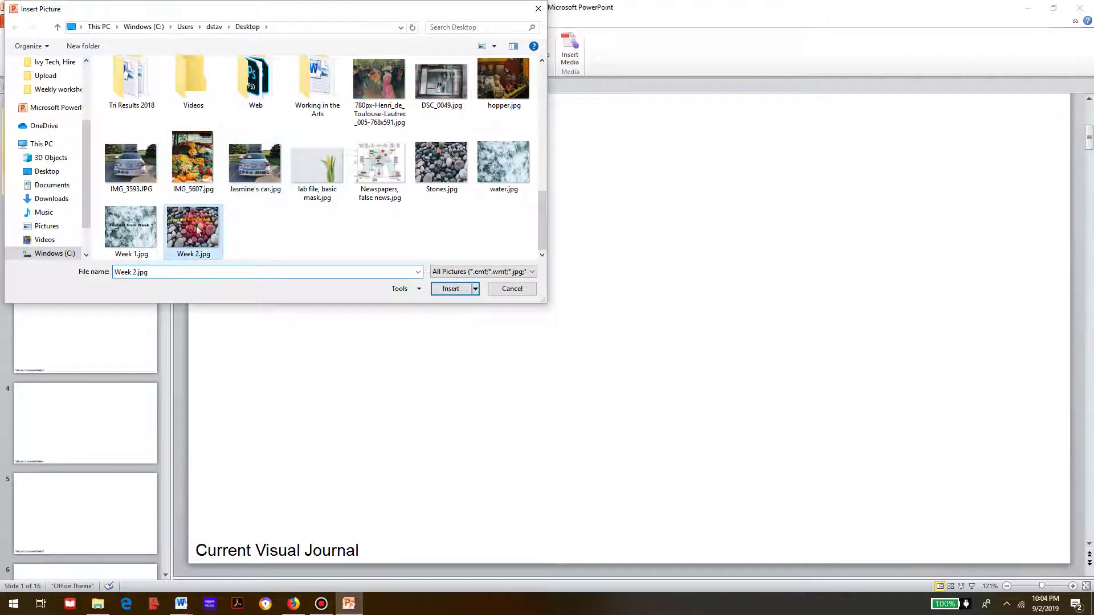
{"action": "left_click", "coordinate": [450, 289]}
{"action": "left_click_drag", "start_coordinate": [626, 321], "coordinate": [675, 299]}
{"action": "left_click", "coordinate": [91, 236]}
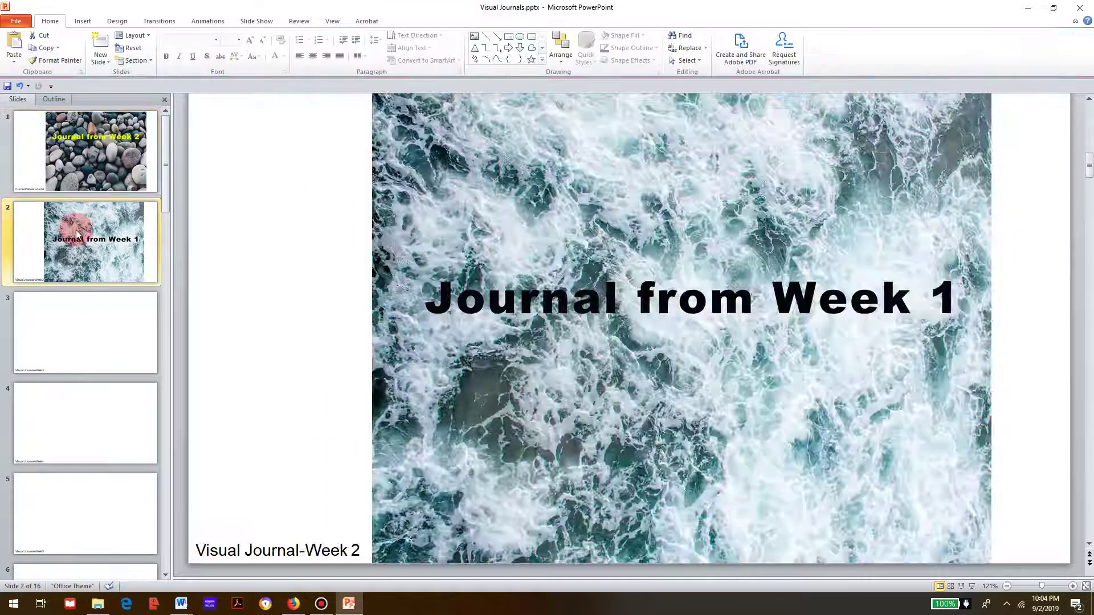
{"action": "left_click", "coordinate": [85, 323]}
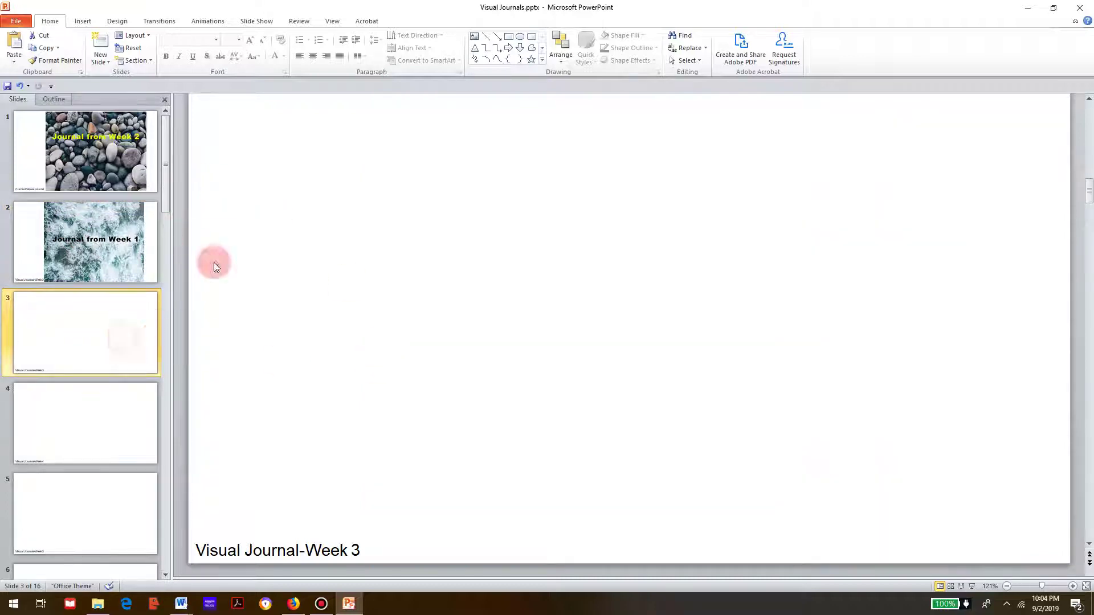
Insert the Week 2.jpg stones picture onto the Visual Journal-Week 3 slide.
{"action": "left_click", "coordinate": [83, 22]}
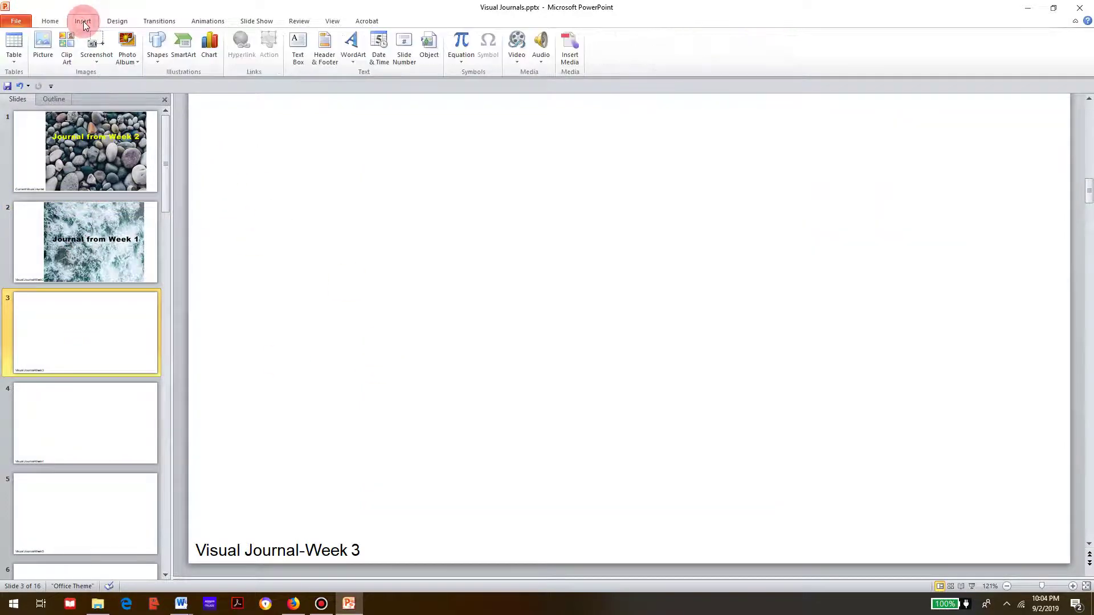
{"action": "left_click", "coordinate": [45, 38]}
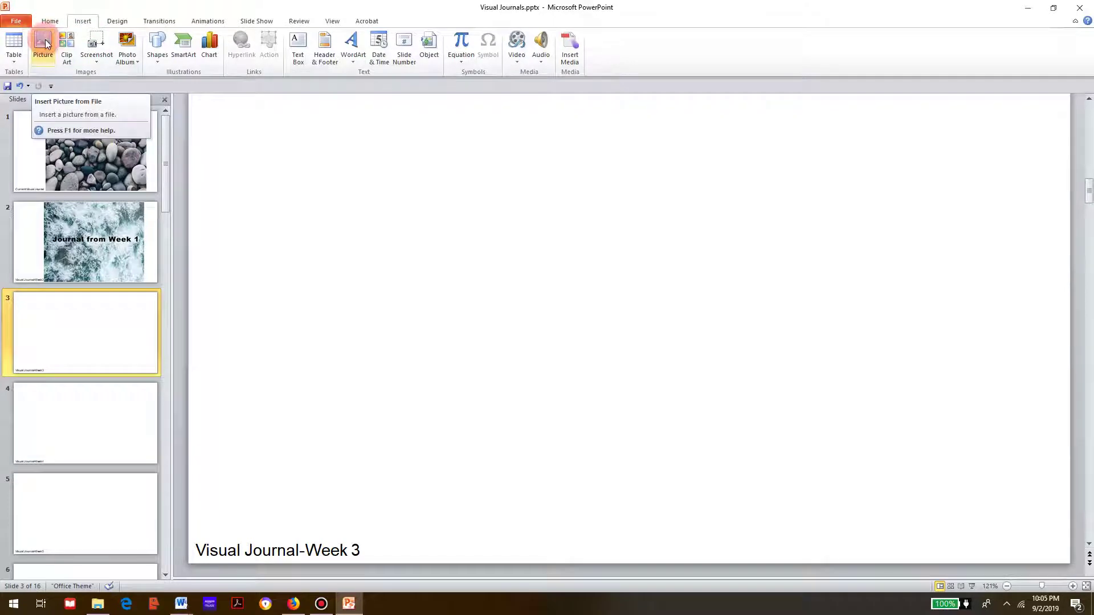
{"action": "left_click", "coordinate": [44, 41]}
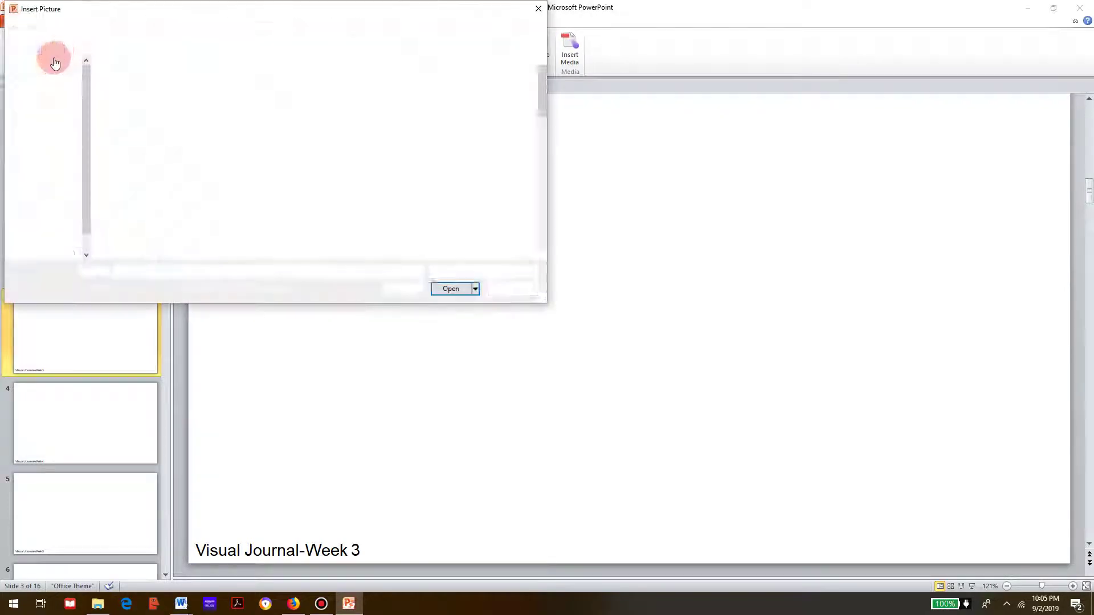
{"action": "scroll", "coordinate": [379, 153], "scroll_direction": "down", "scroll_amount": 2}
{"action": "scroll", "coordinate": [379, 152], "scroll_direction": "down", "scroll_amount": 10}
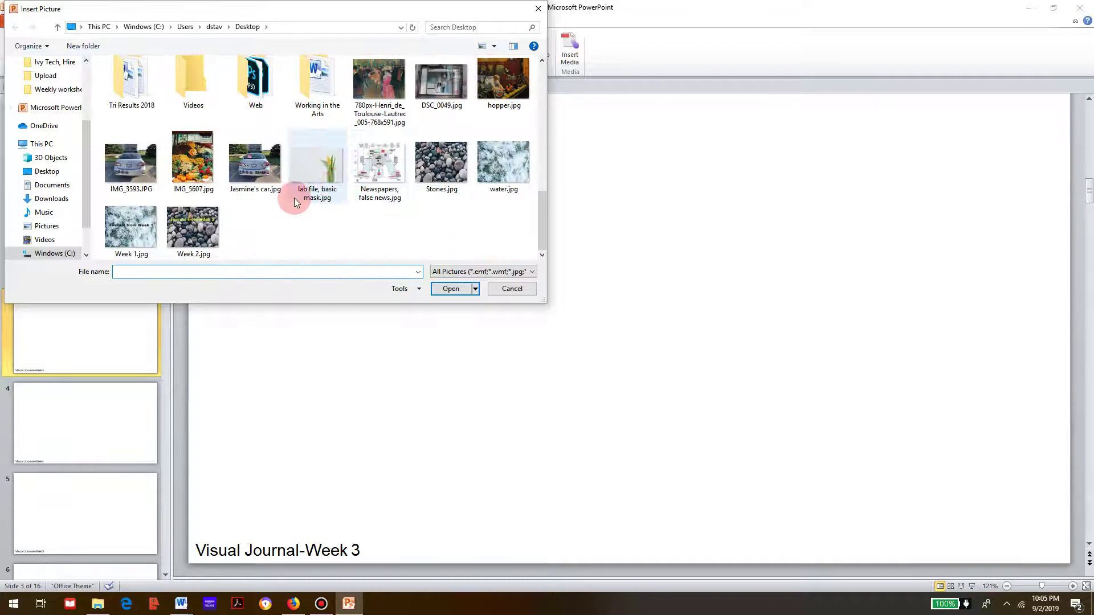
{"action": "left_click", "coordinate": [190, 235]}
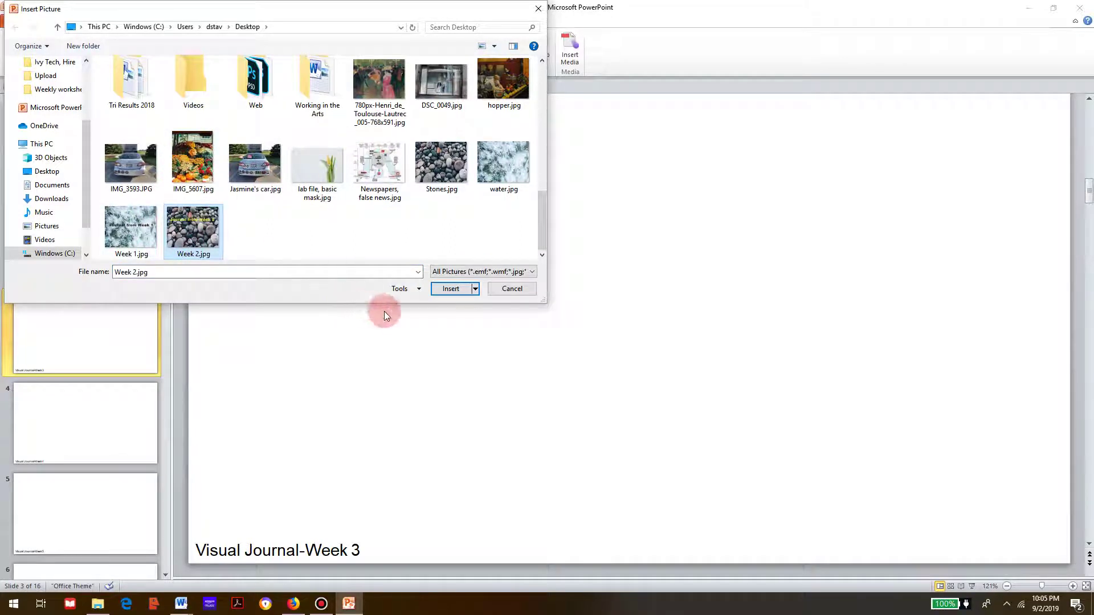
{"action": "left_click", "coordinate": [460, 293]}
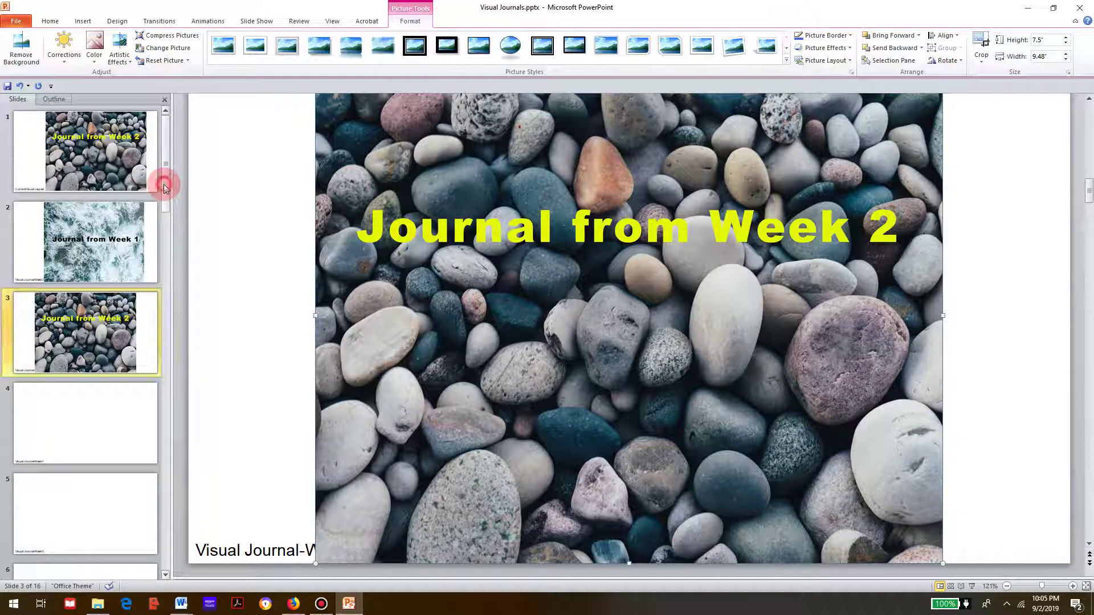
{"action": "left_click", "coordinate": [136, 151]}
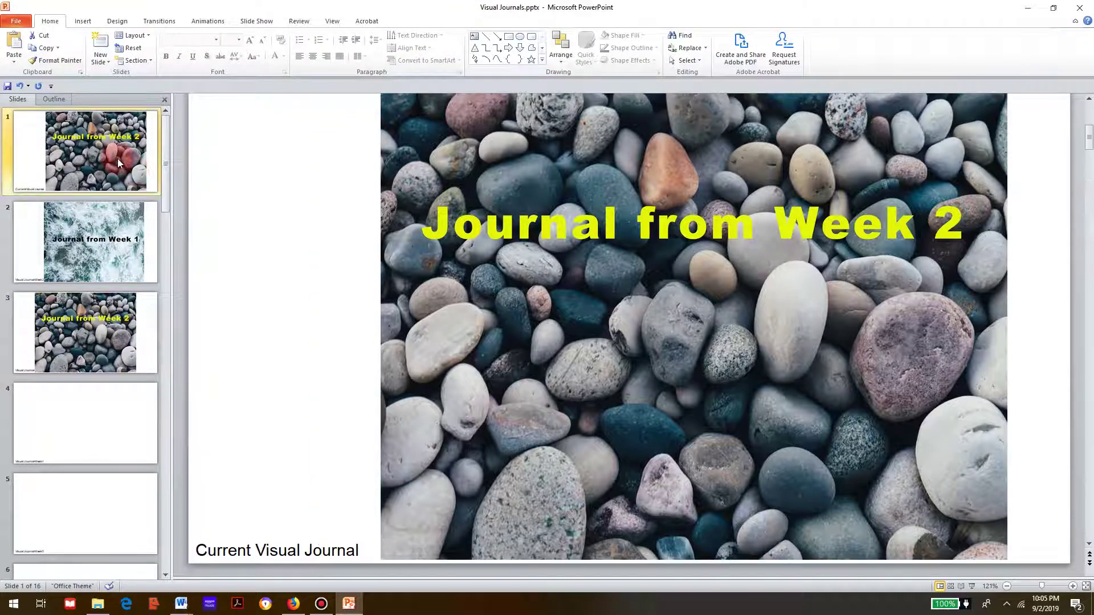
Review slides 1 through 4 and scroll down the Slides pane to check the rest.
{"action": "left_click", "coordinate": [123, 302]}
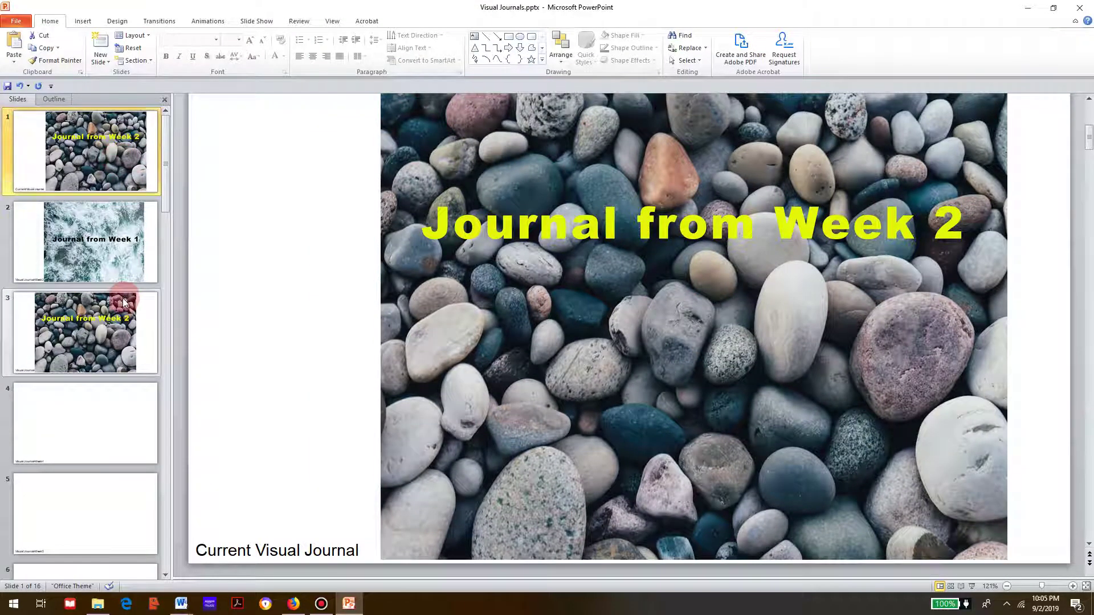
{"action": "left_click", "coordinate": [94, 123]}
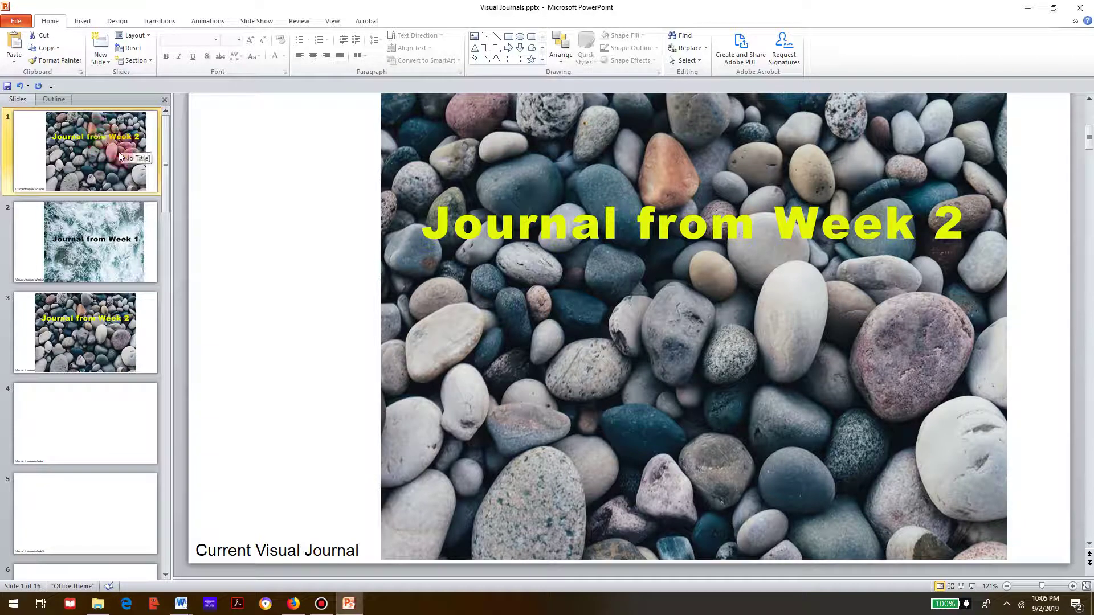
{"action": "left_click", "coordinate": [94, 393]}
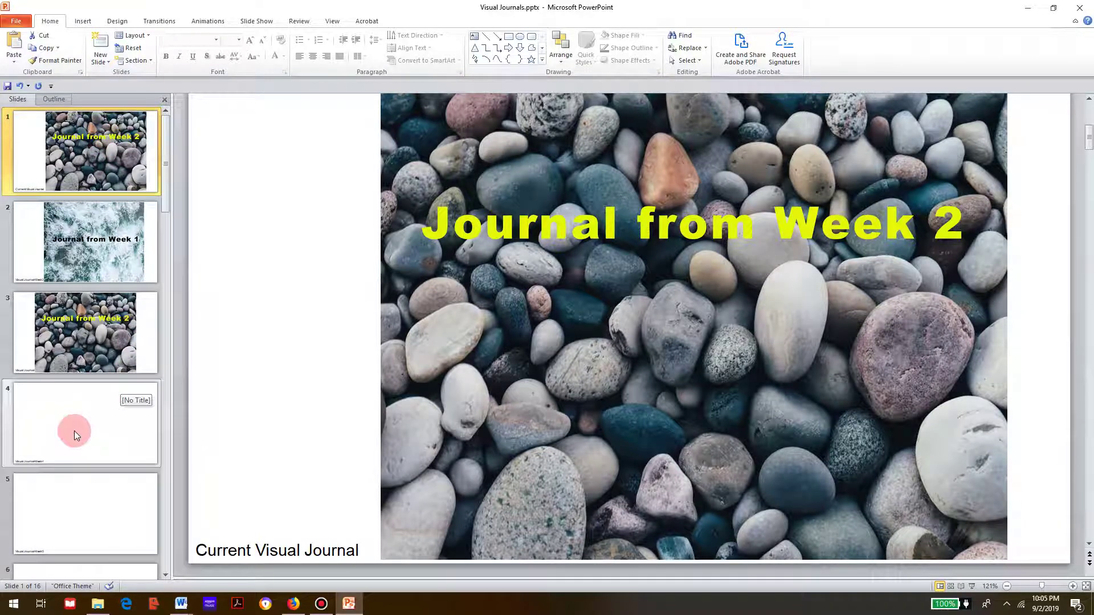
{"action": "left_click", "coordinate": [158, 177]}
{"action": "left_click_drag", "start_coordinate": [168, 174], "coordinate": [178, 368]}
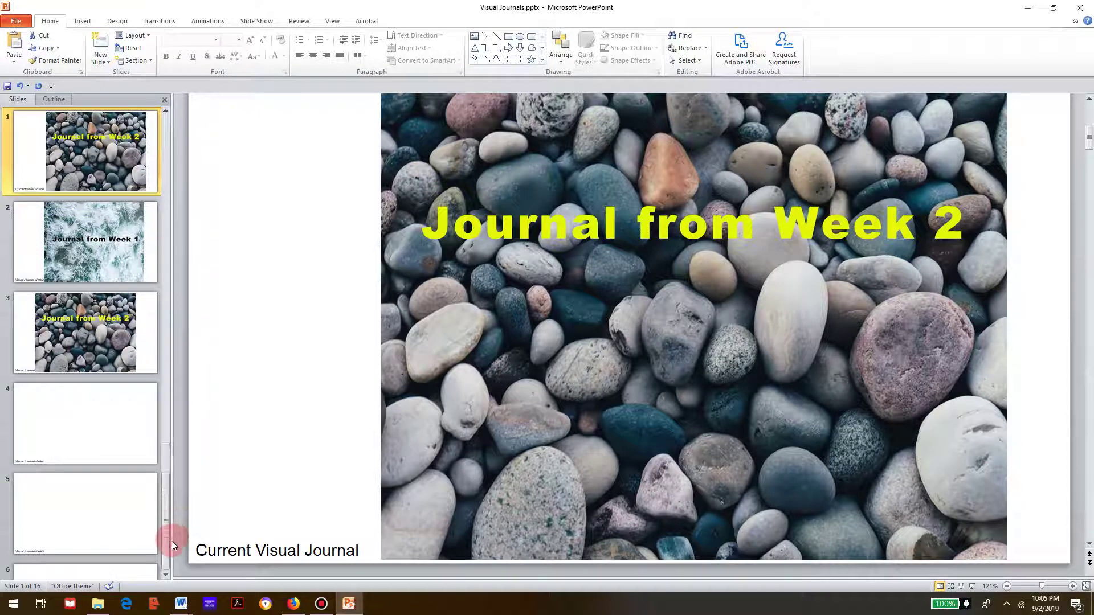
{"action": "left_click_drag", "start_coordinate": [172, 541], "coordinate": [161, 100]}
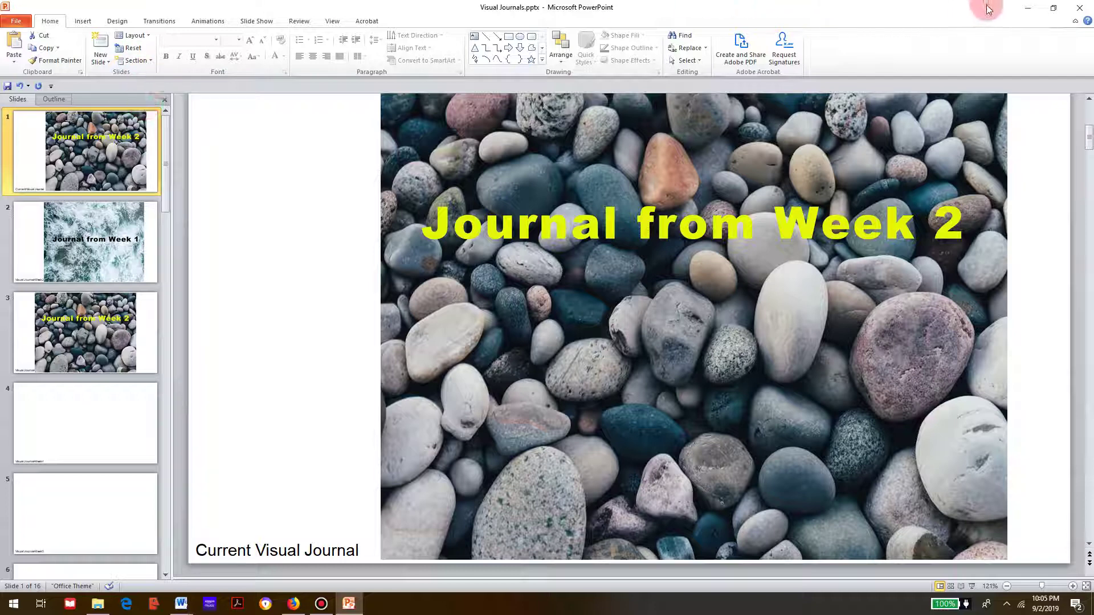
Move the IUPUI folder window left and open Submit Journal.docx in Word.
{"action": "left_click", "coordinate": [1027, 6]}
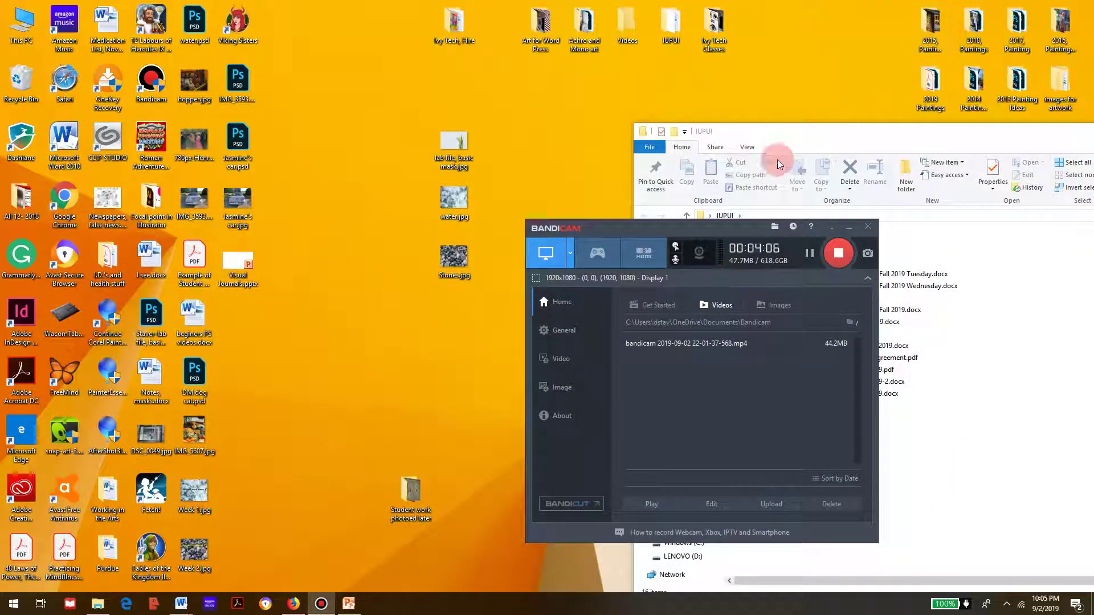
{"action": "left_click_drag", "start_coordinate": [848, 140], "coordinate": [375, 114]}
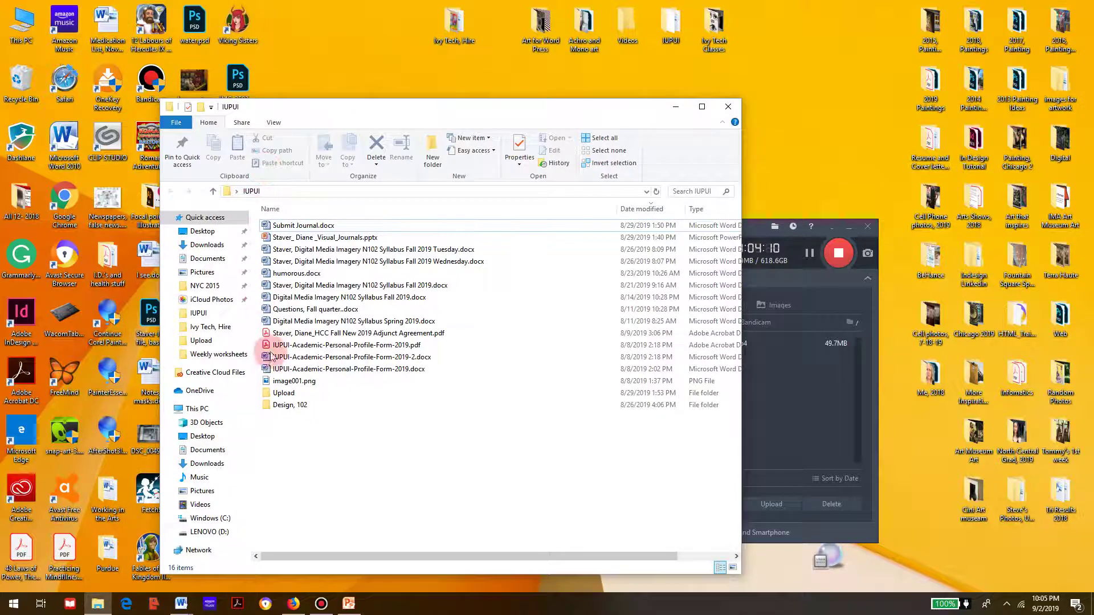
{"action": "left_click", "coordinate": [180, 609]}
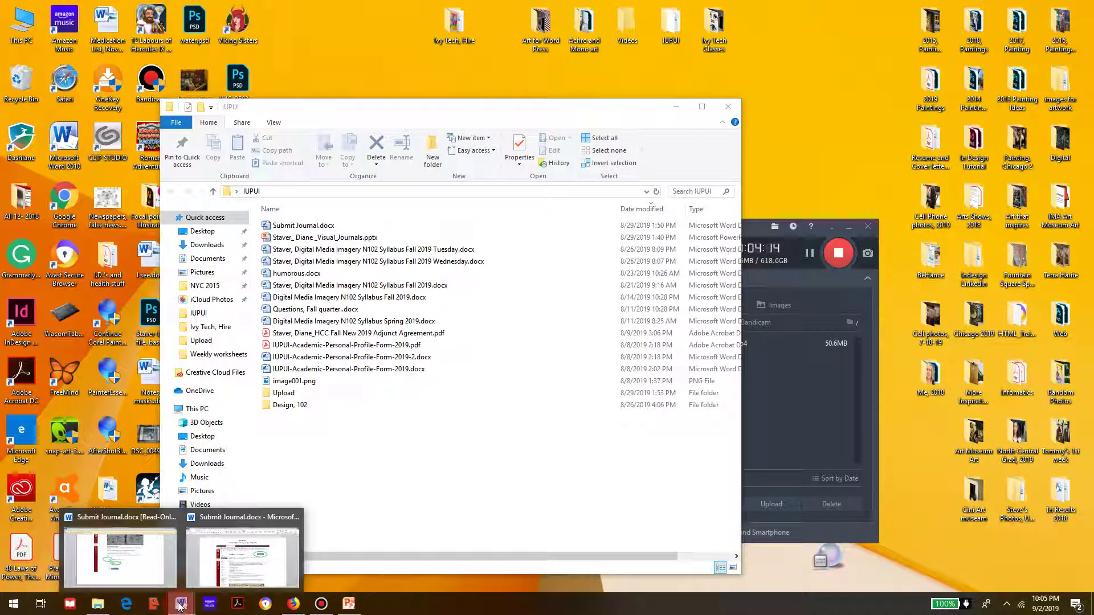
{"action": "left_click", "coordinate": [210, 564]}
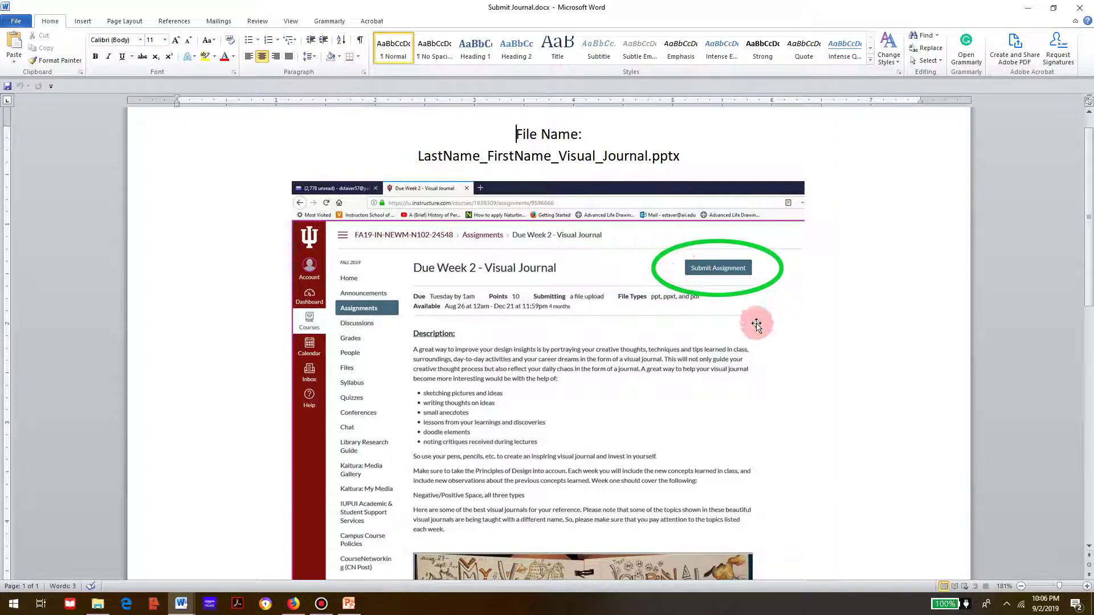
Scroll the Submit Journal document down to the screenshot with the File Upload tab and Browse button.
{"action": "scroll", "coordinate": [754, 327], "scroll_direction": "down", "scroll_amount": 15}
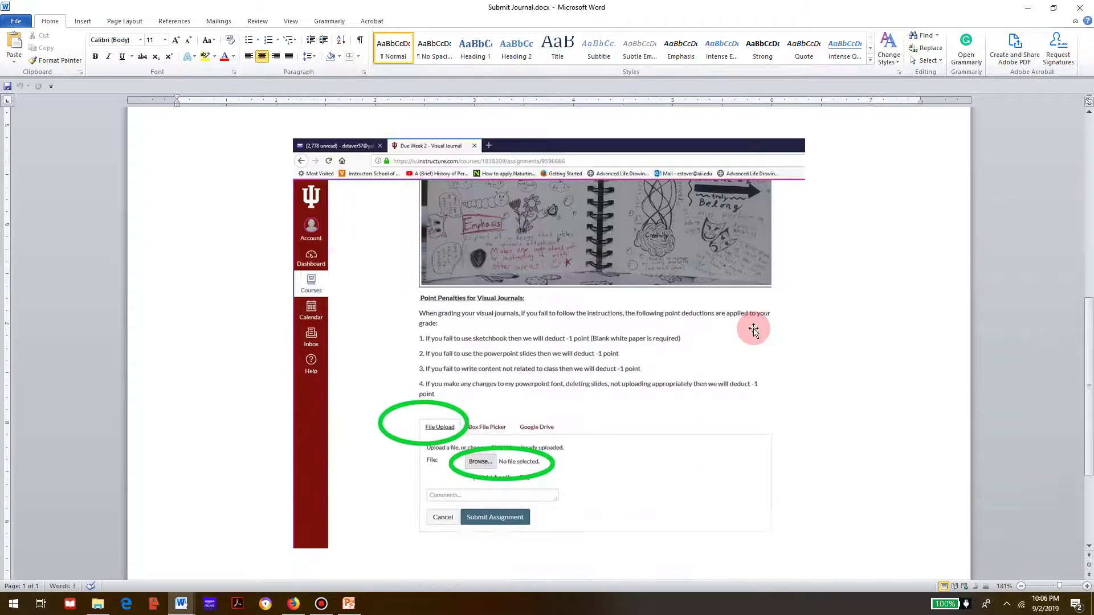
{"action": "scroll", "coordinate": [753, 329], "scroll_direction": "down", "scroll_amount": 3}
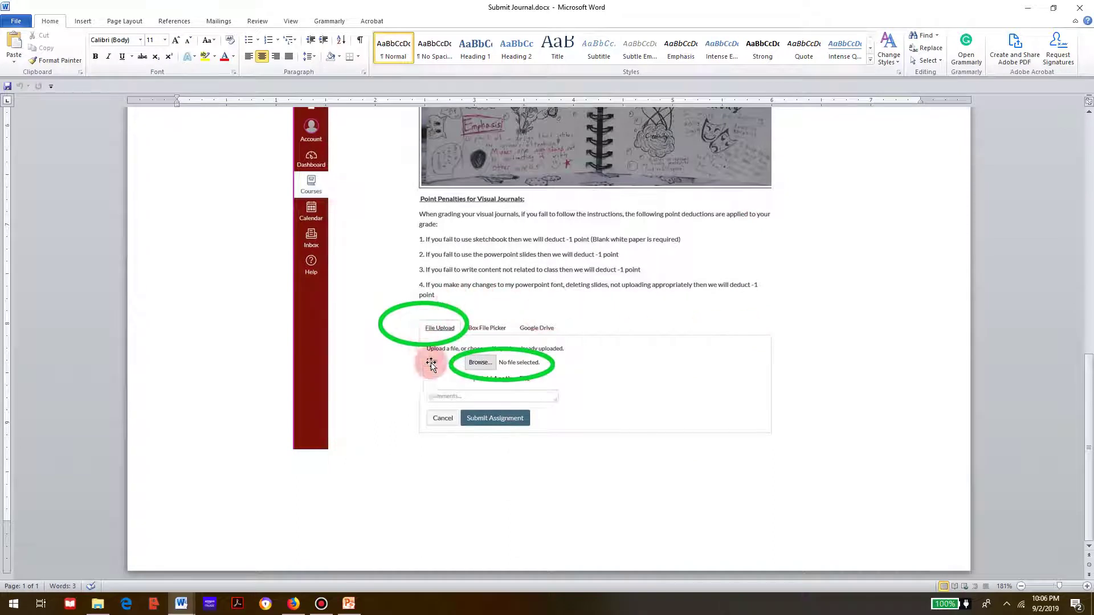